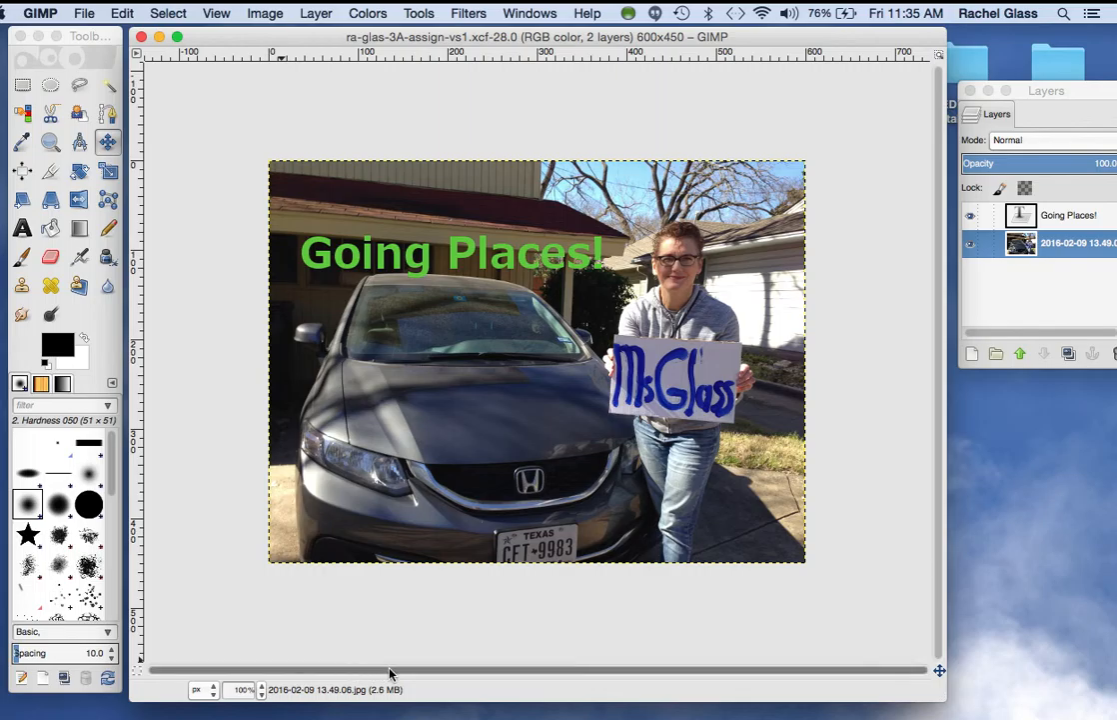
# Step: Close the current image and open 2016-02-09 13.49.06.jpg from the Photos folder of IMED 1301 - Digital Media
pyautogui.click(141, 37)
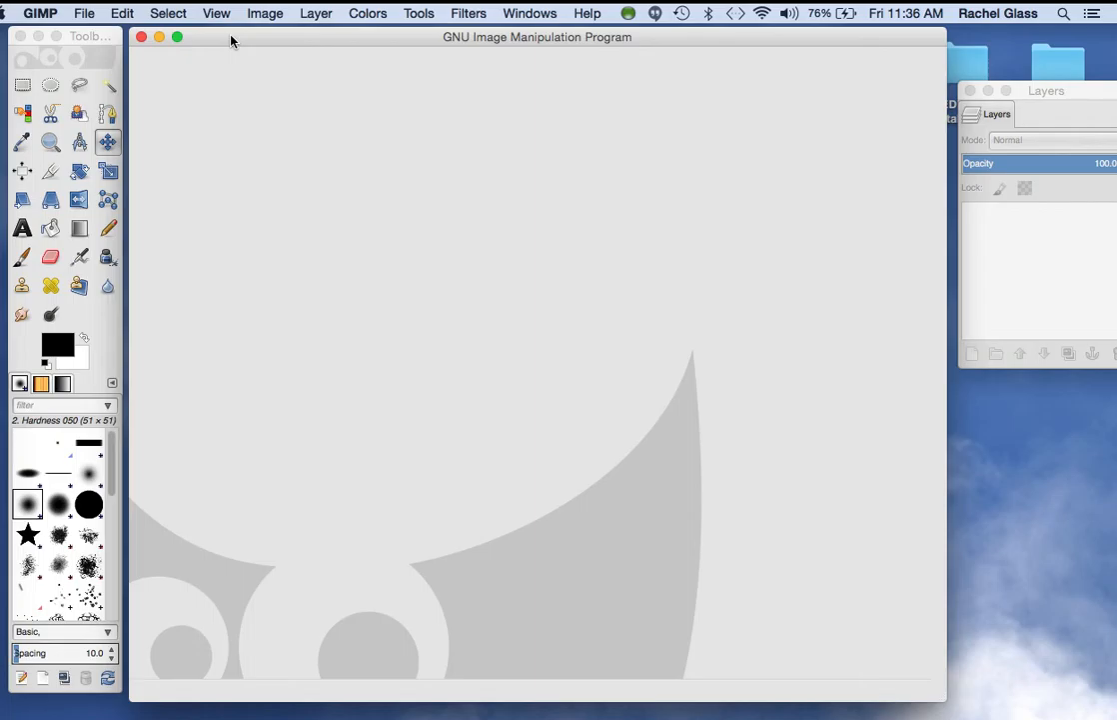
pyautogui.click(85, 14)
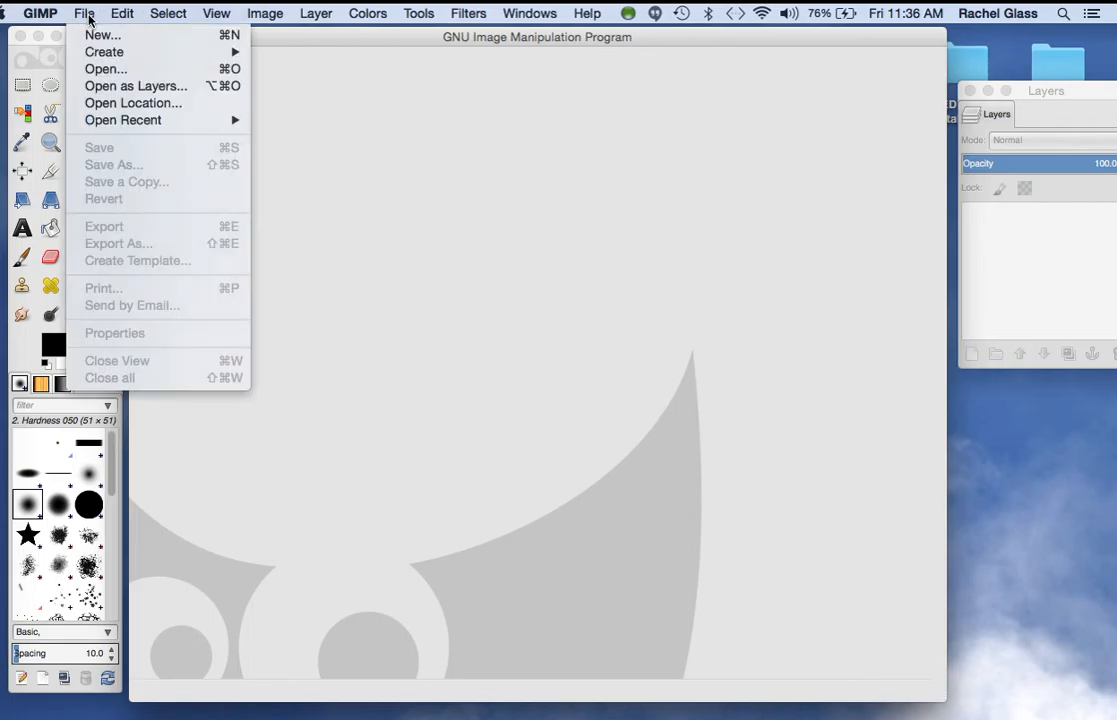
pyautogui.click(105, 69)
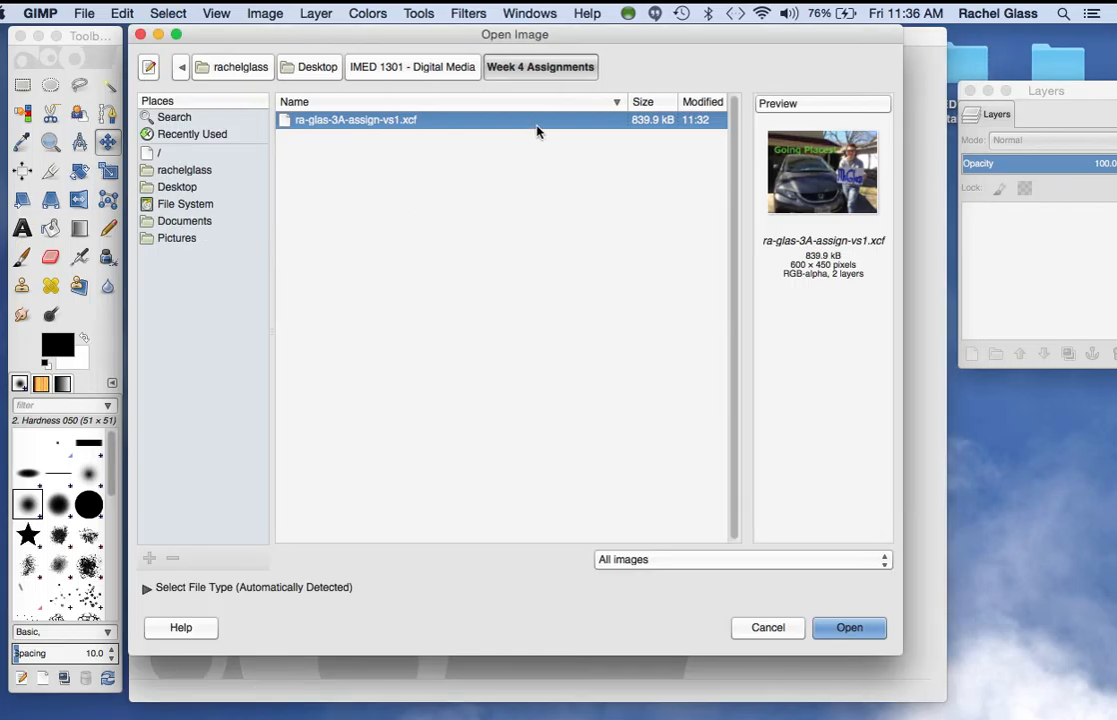
pyautogui.click(440, 70)
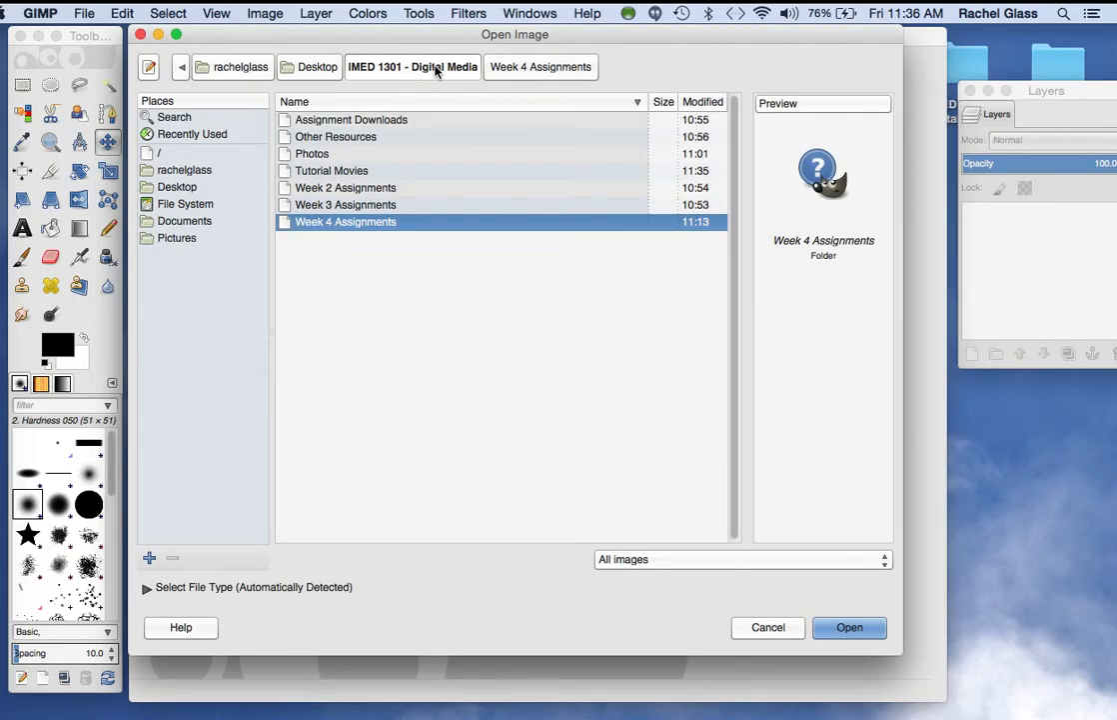
pyautogui.click(314, 155)
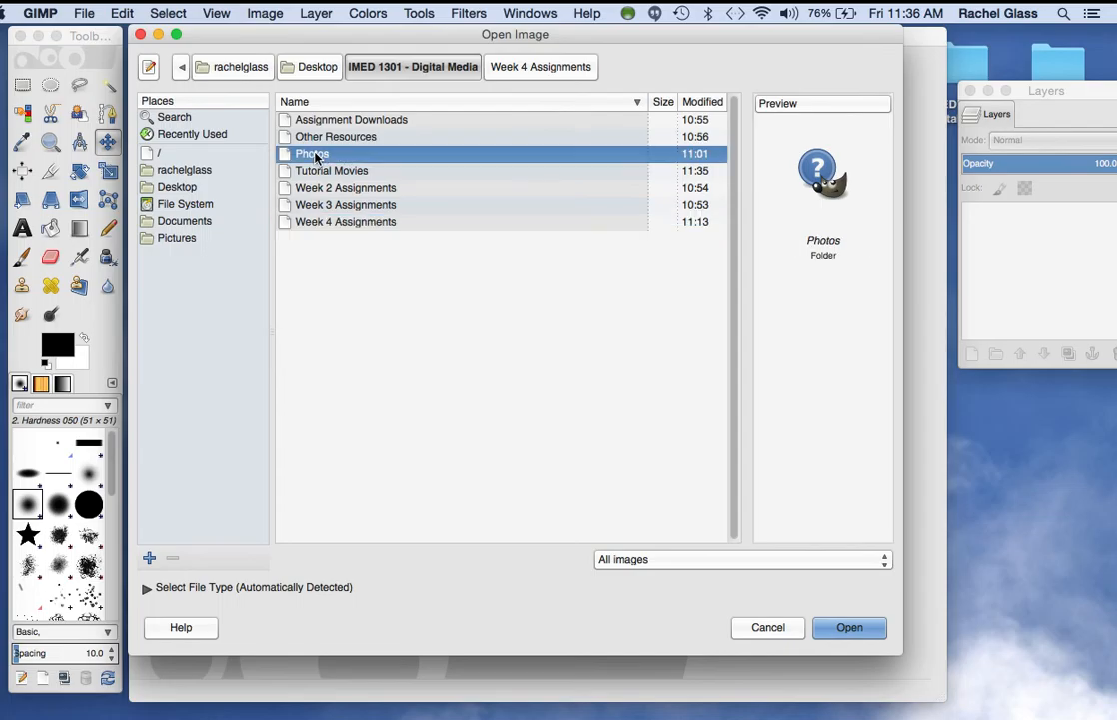
pyautogui.doubleClick(314, 155)
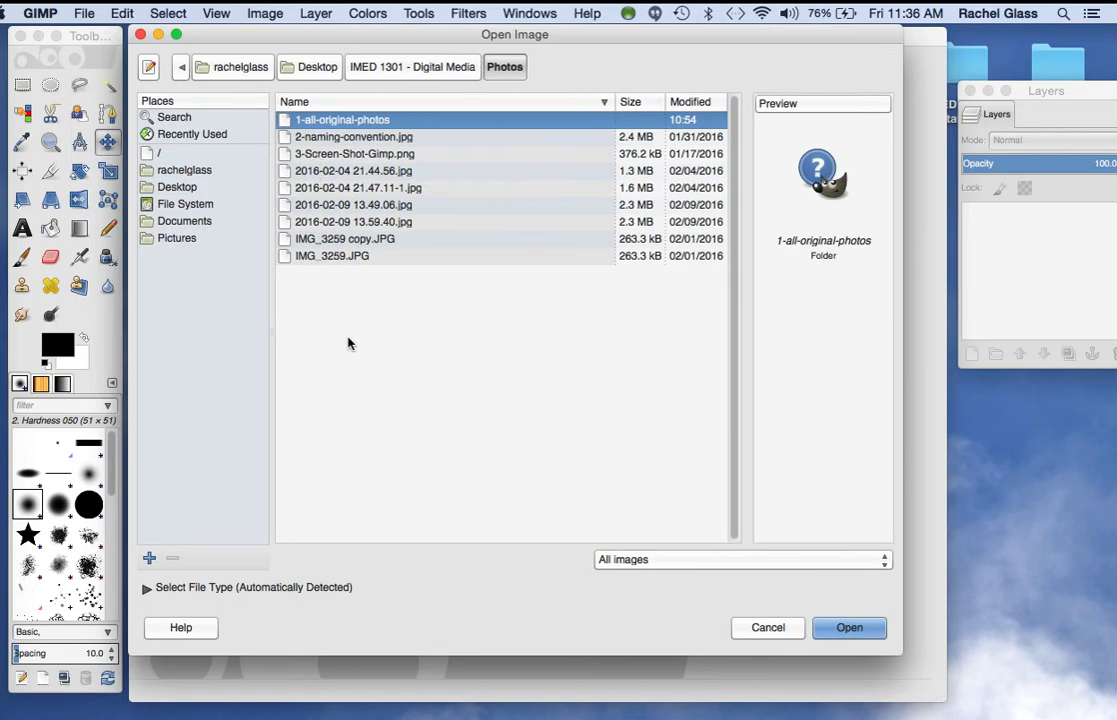
pyautogui.click(333, 171)
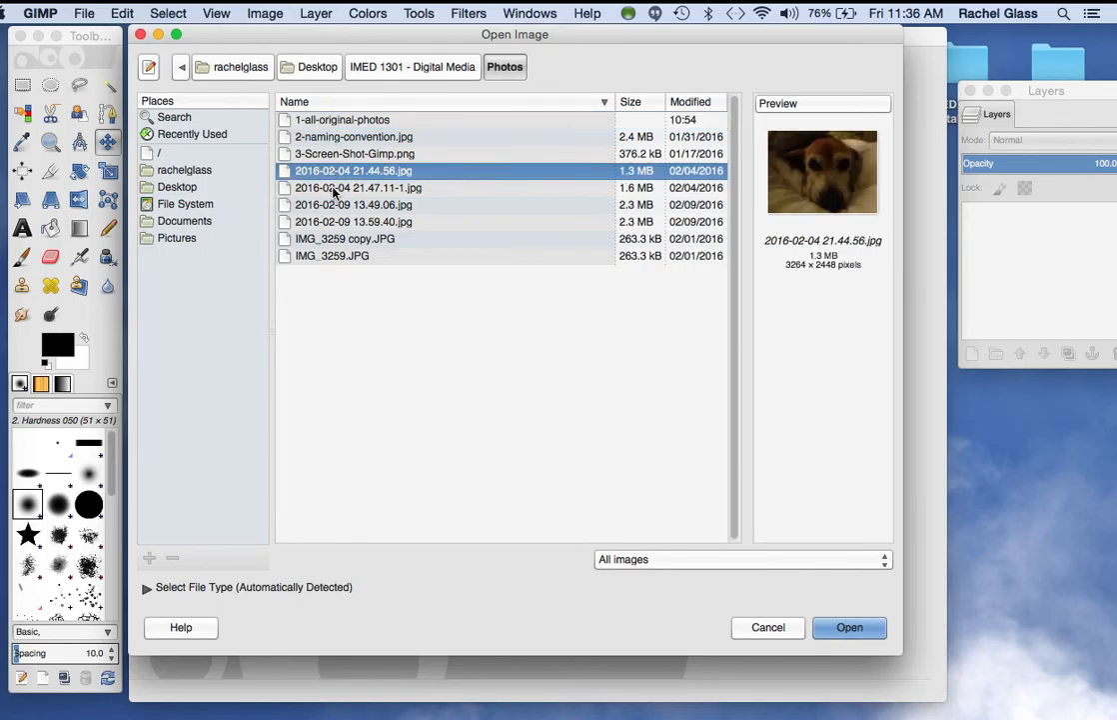
pyautogui.click(334, 188)
pyautogui.click(336, 205)
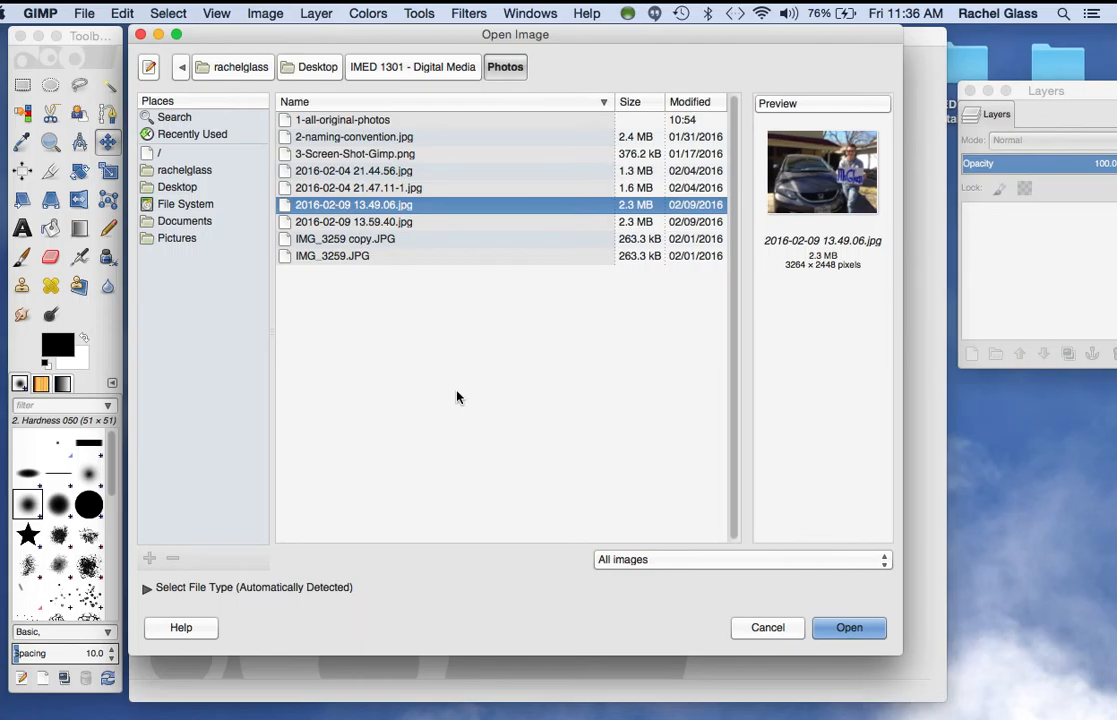
pyautogui.click(846, 628)
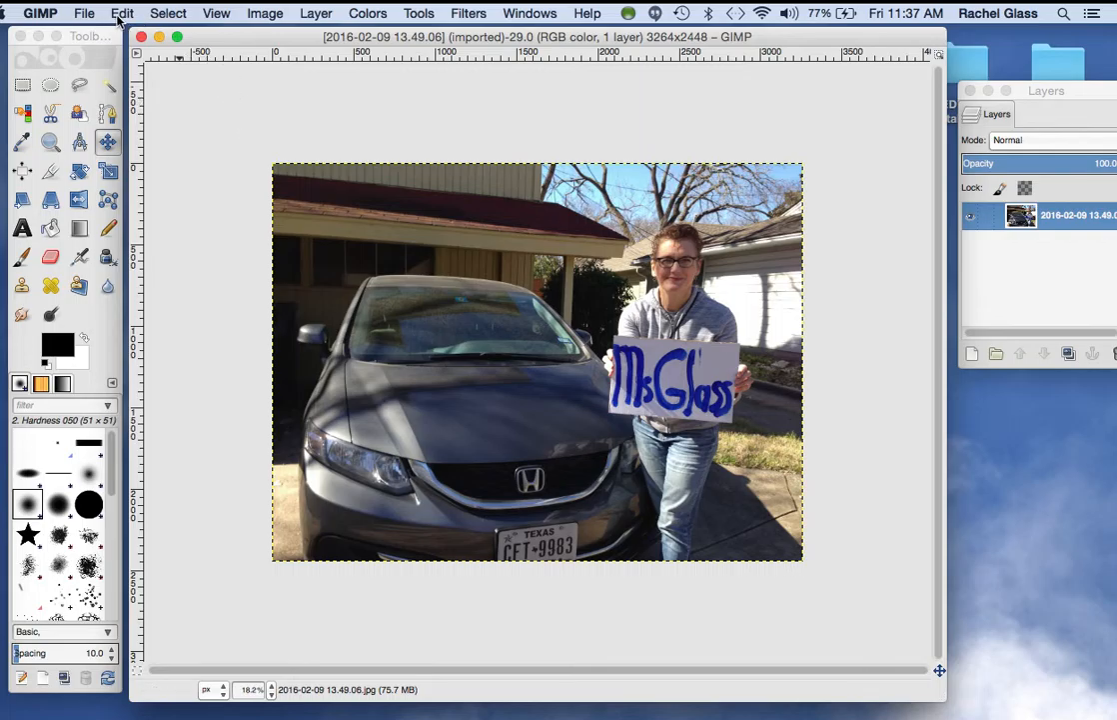
pyautogui.click(268, 14)
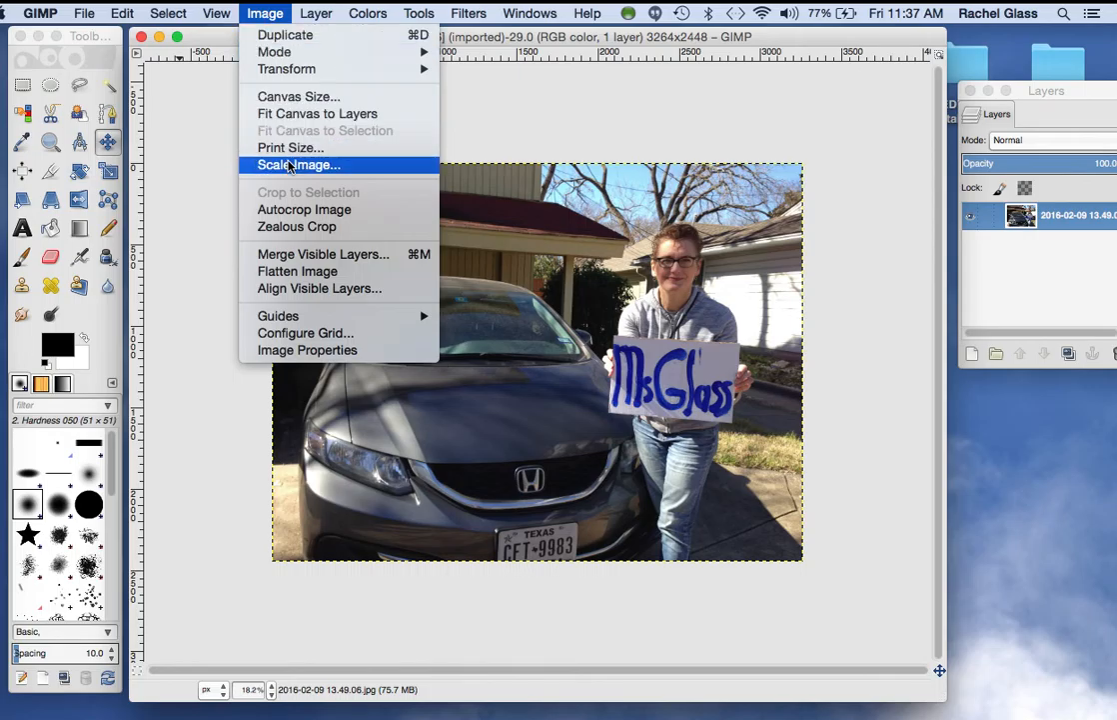
pyautogui.click(289, 166)
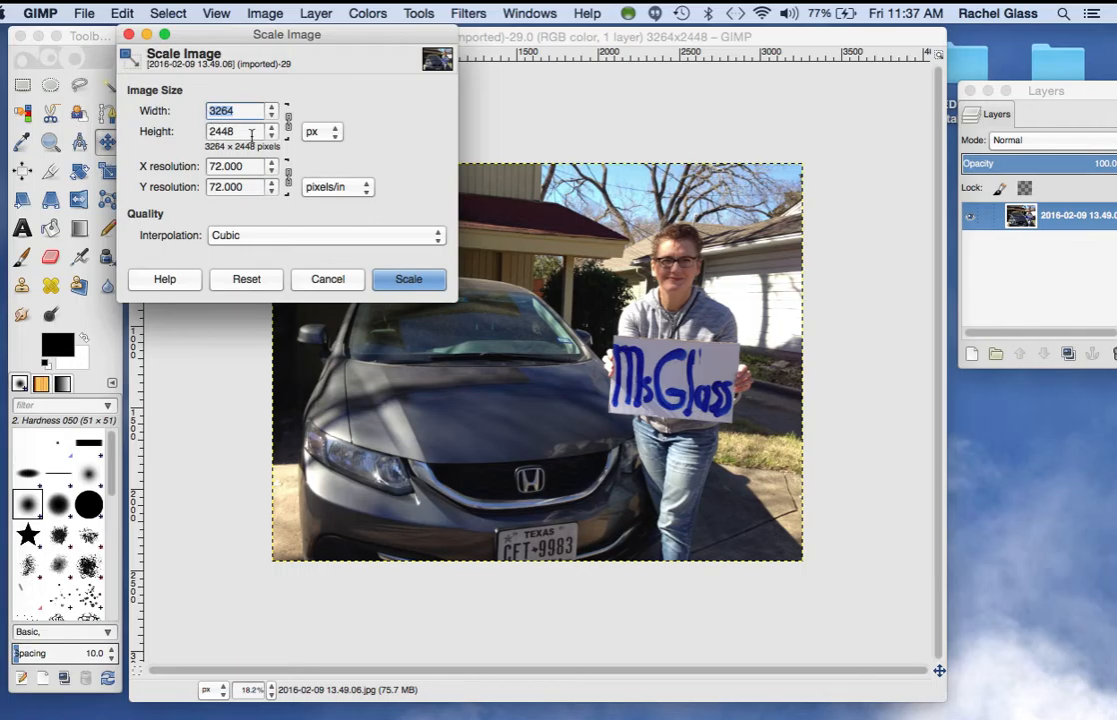
pyautogui.click(336, 280)
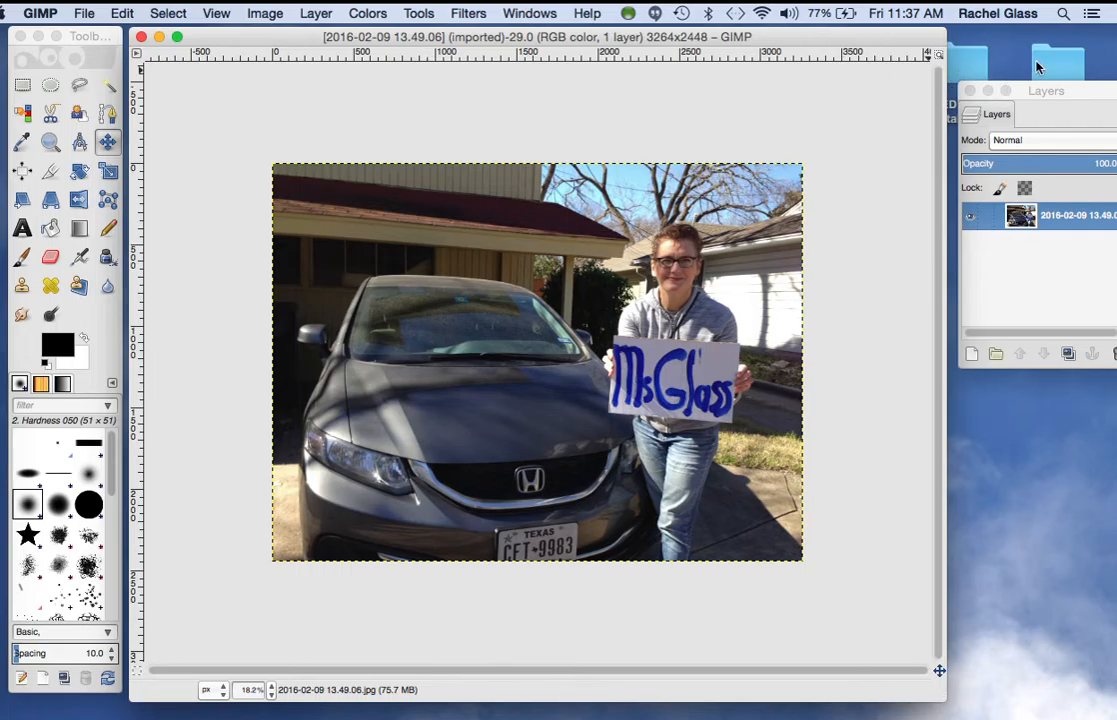
# Step: Close the Layers dialog, reopen it and place it beside the photo
pyautogui.moveTo(1055, 91); pyautogui.dragTo(832, 80)
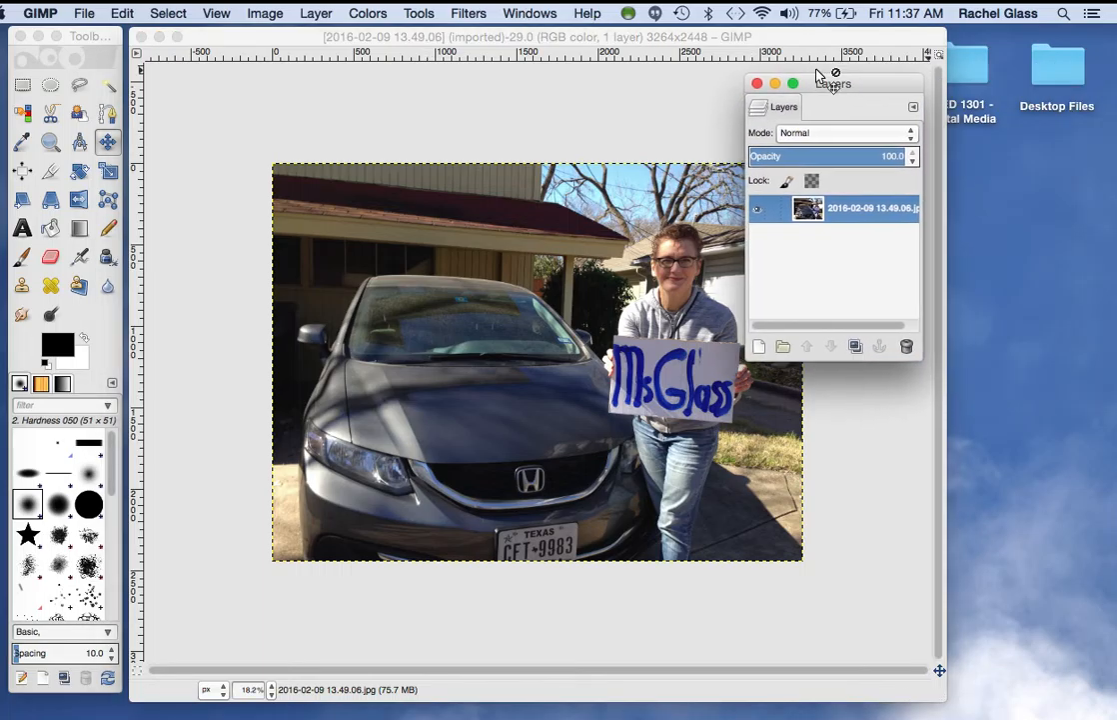
pyautogui.click(759, 84)
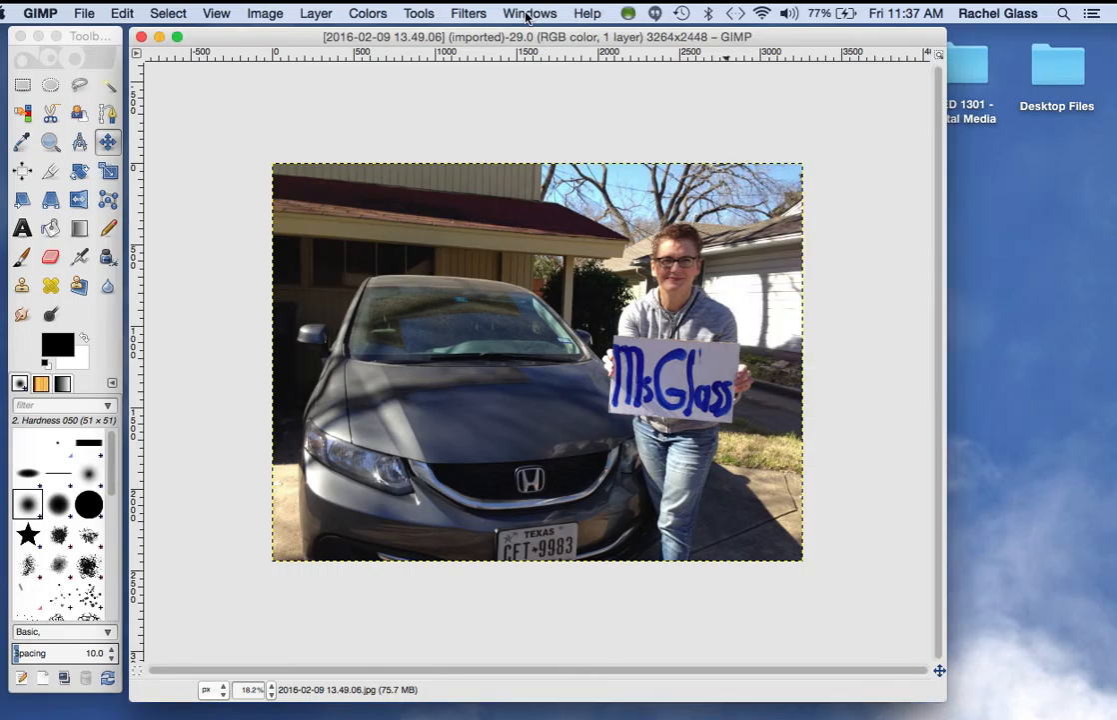
pyautogui.click(528, 15)
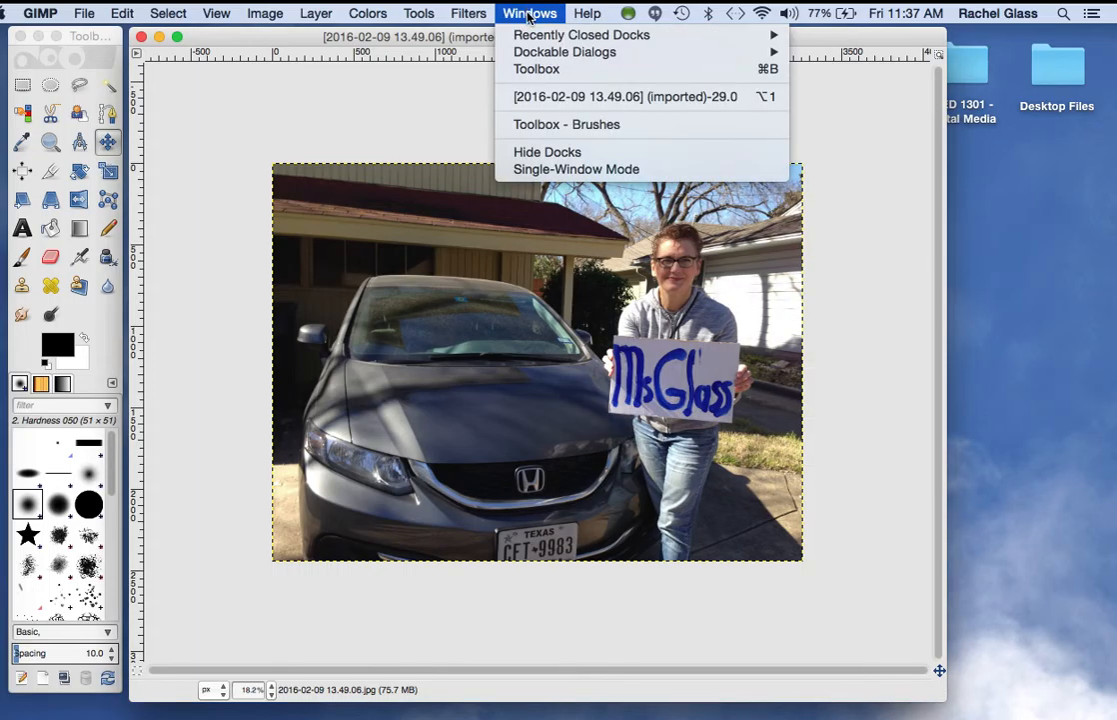
pyautogui.moveTo(605, 51)
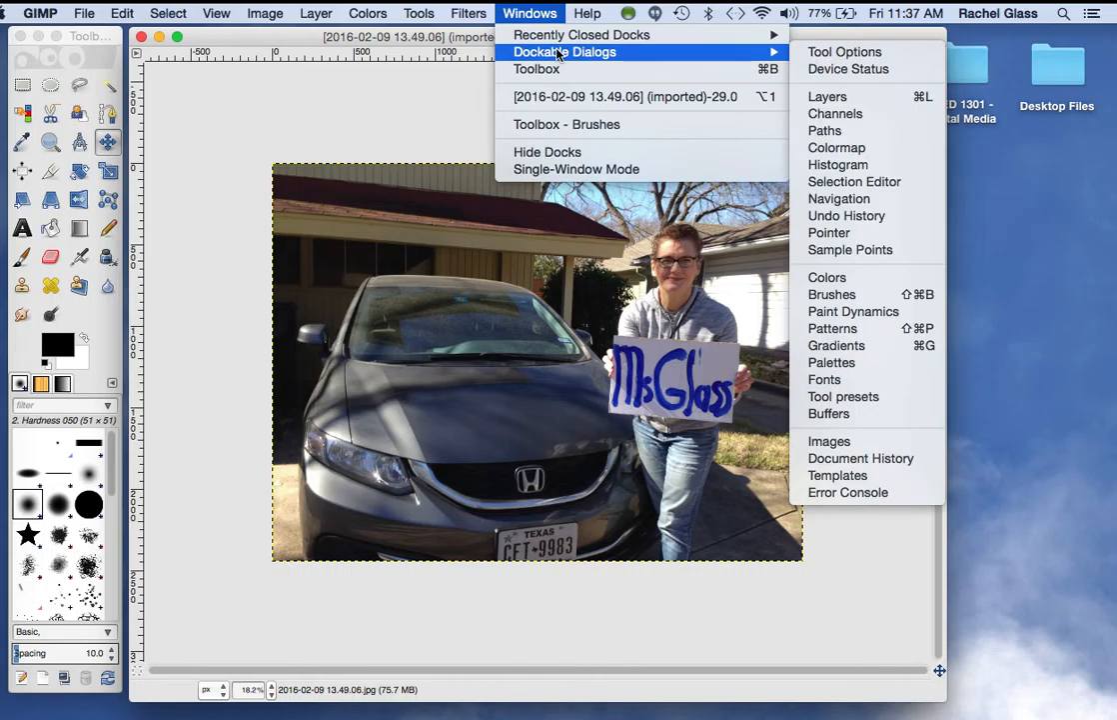
pyautogui.click(822, 104)
pyautogui.moveTo(825, 37); pyautogui.dragTo(911, 83)
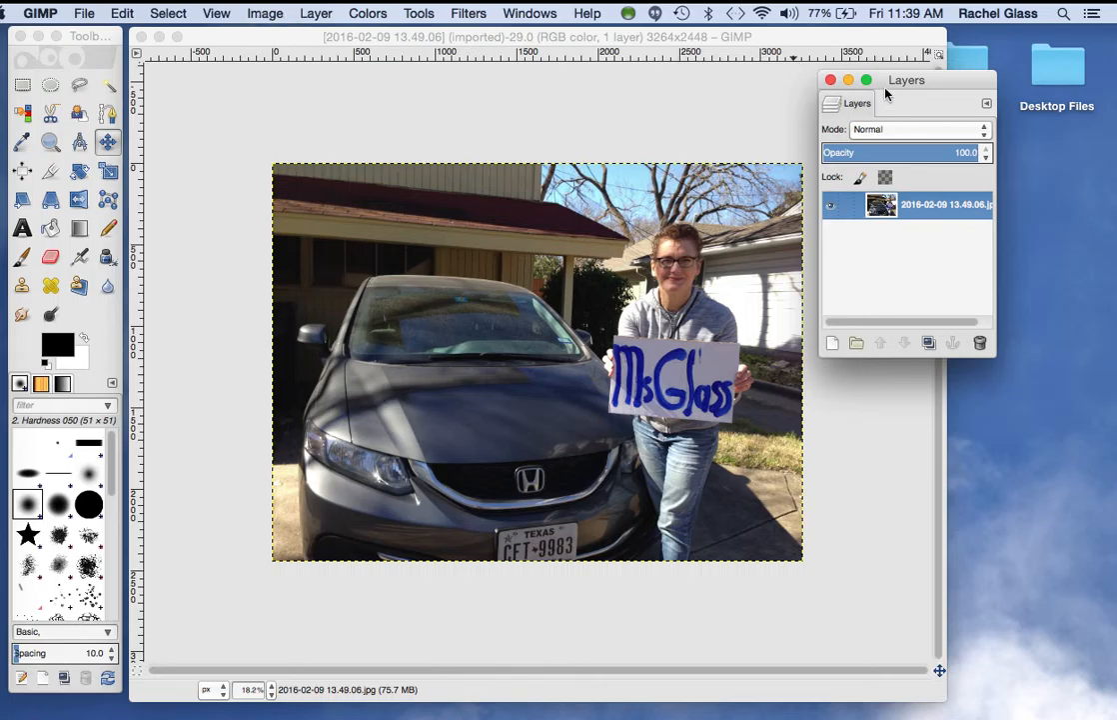
pyautogui.moveTo(877, 86); pyautogui.dragTo(919, 103)
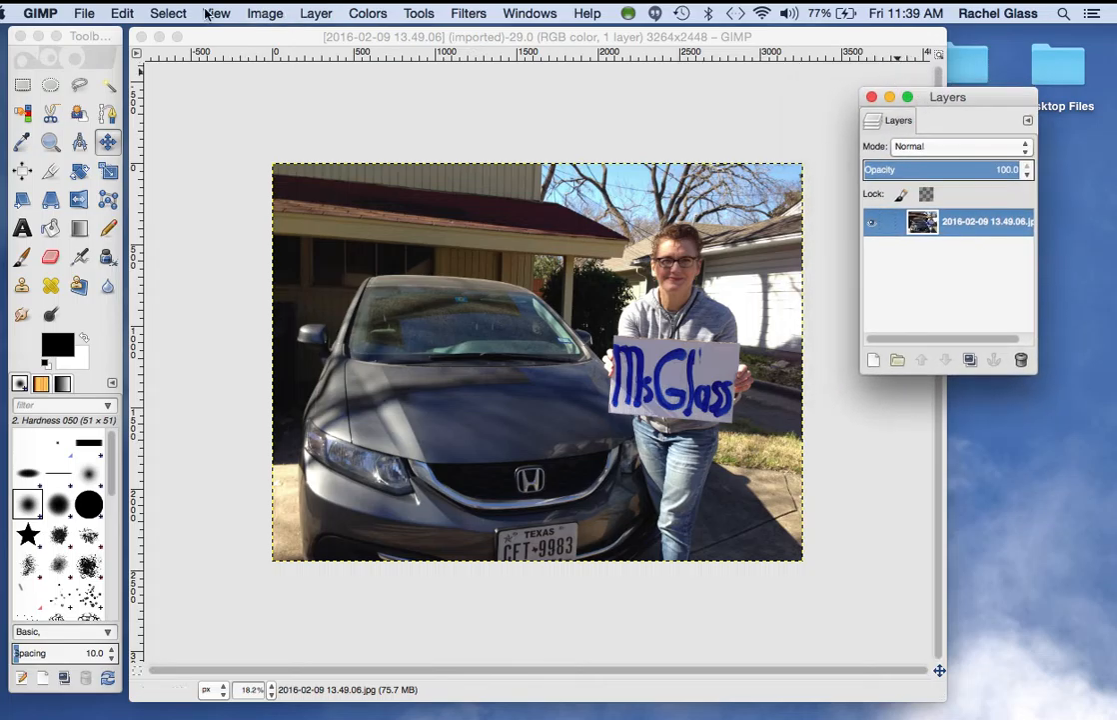
# Step: Scale the image to 600 × 450 px with linked proportions and view it at 100%
pyautogui.click(264, 15)
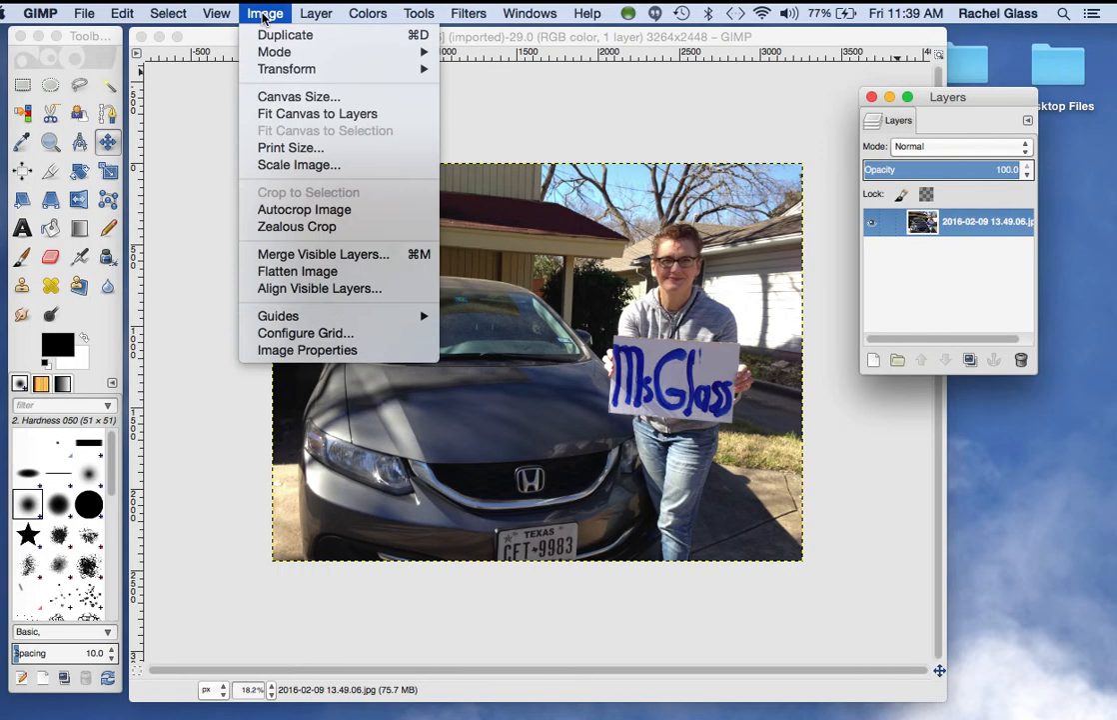
pyautogui.click(285, 166)
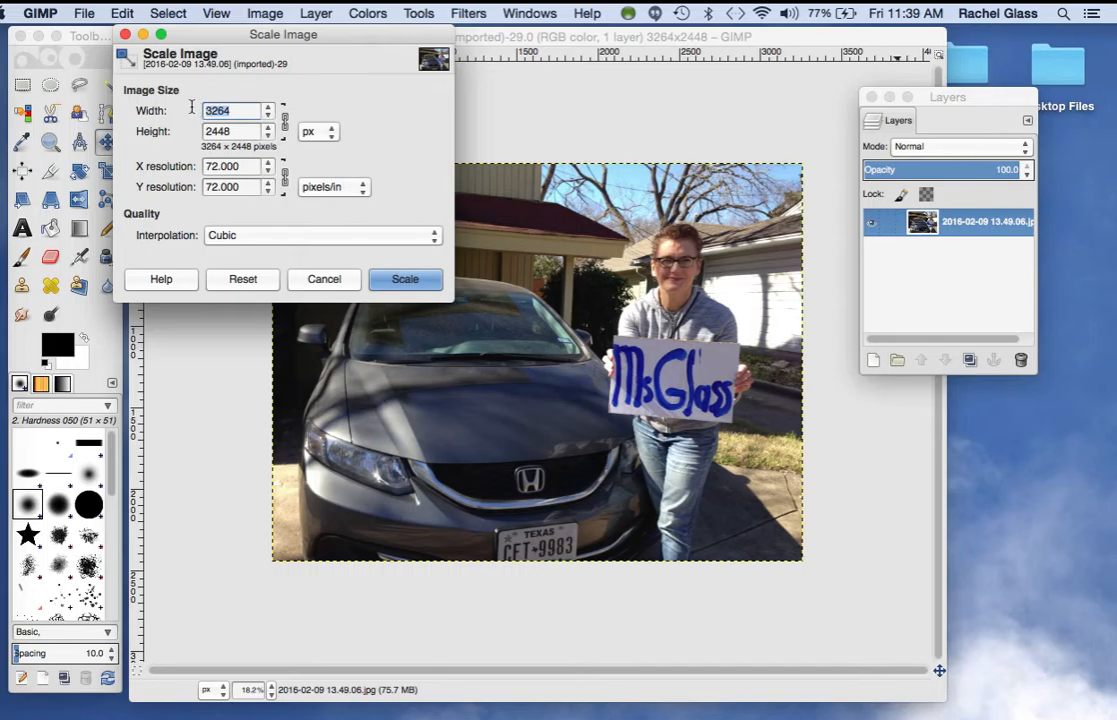
pyautogui.write('600')
pyautogui.click(285, 121)
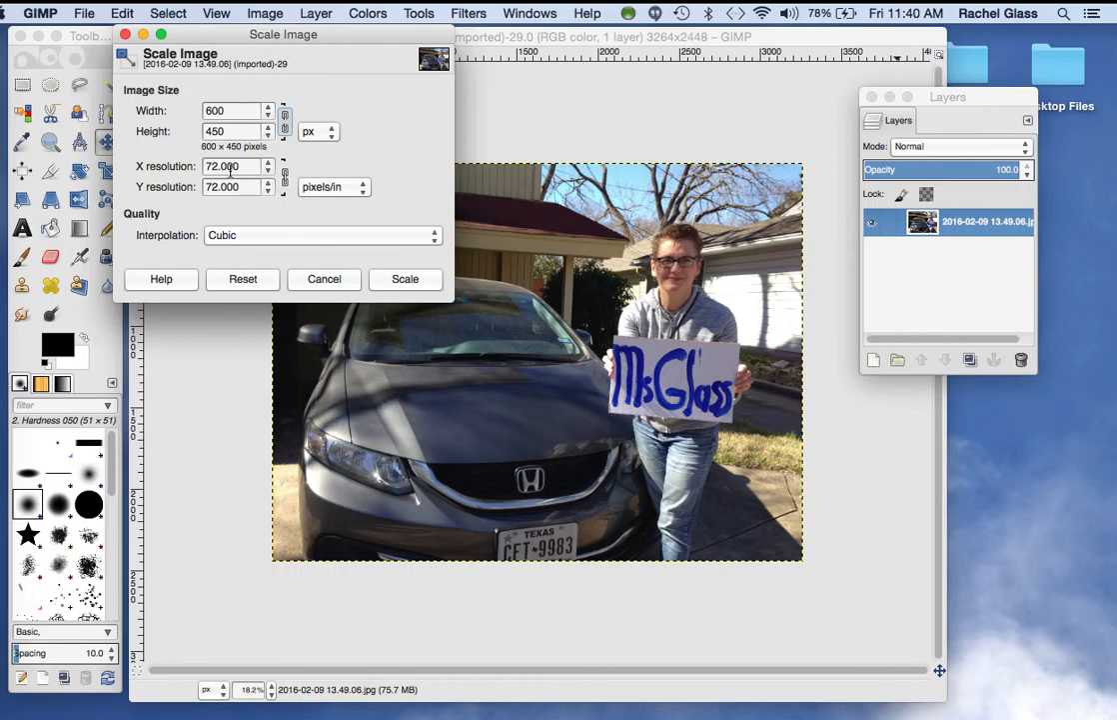
pyautogui.click(406, 280)
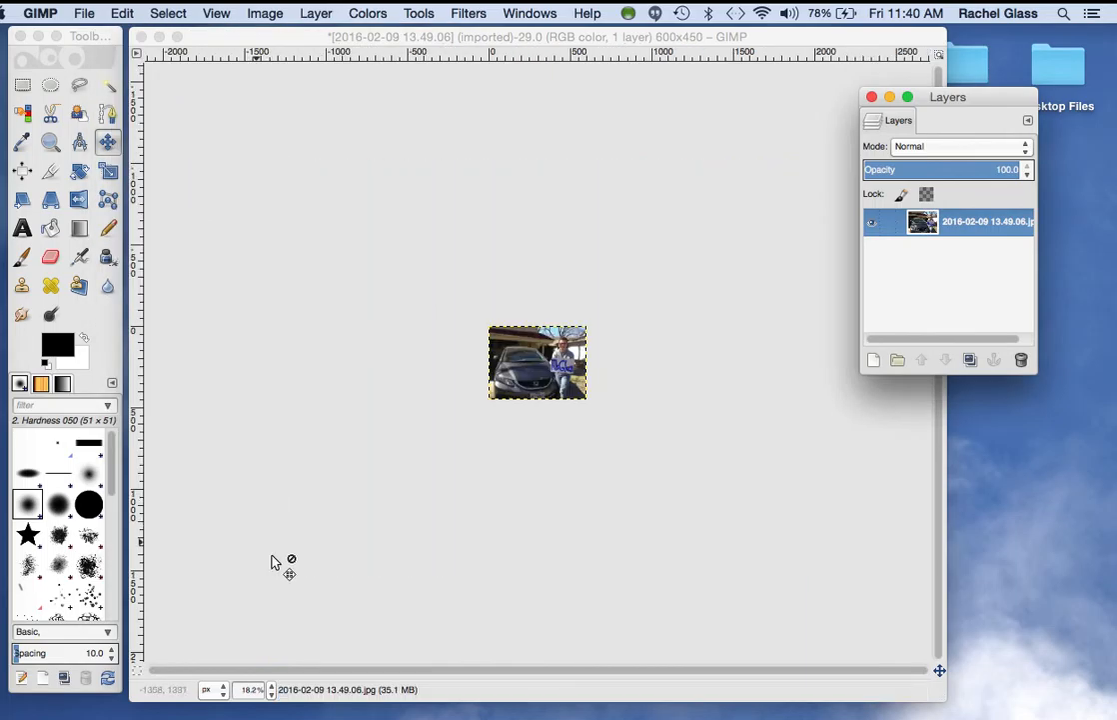
pyautogui.click(272, 689)
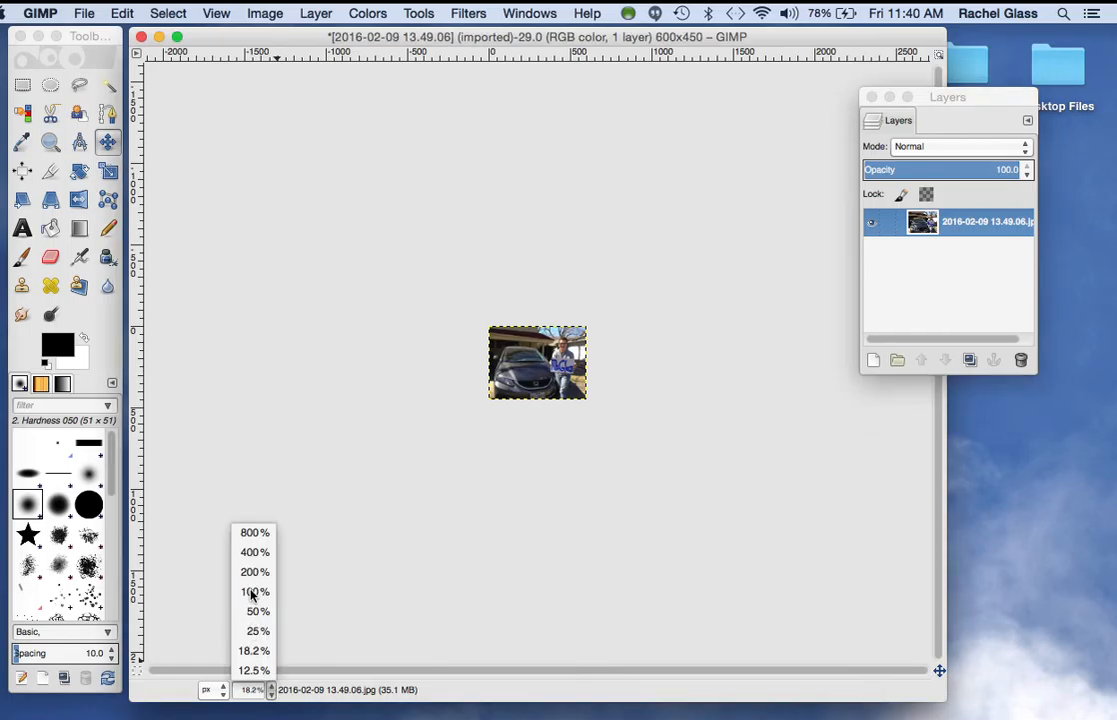
pyautogui.click(255, 591)
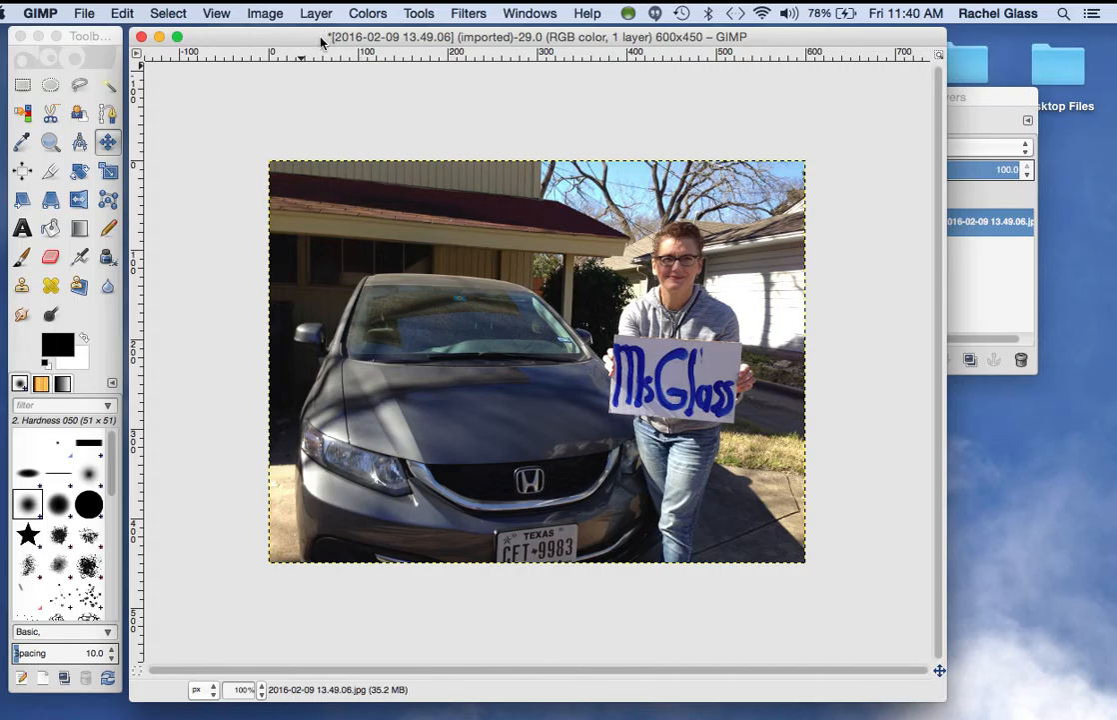
# Step: Start saving the image under a new name, browse to IMED 1301 - Digital Media and select the Week 4 Assignments folder
pyautogui.click(85, 15)
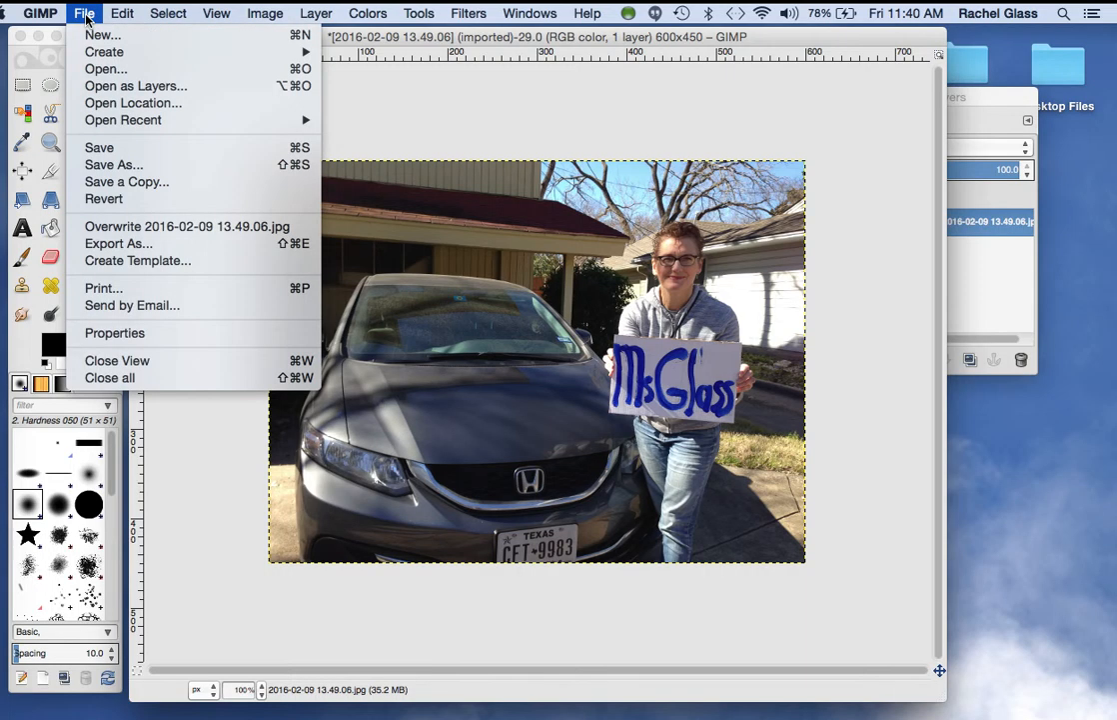
pyautogui.click(117, 166)
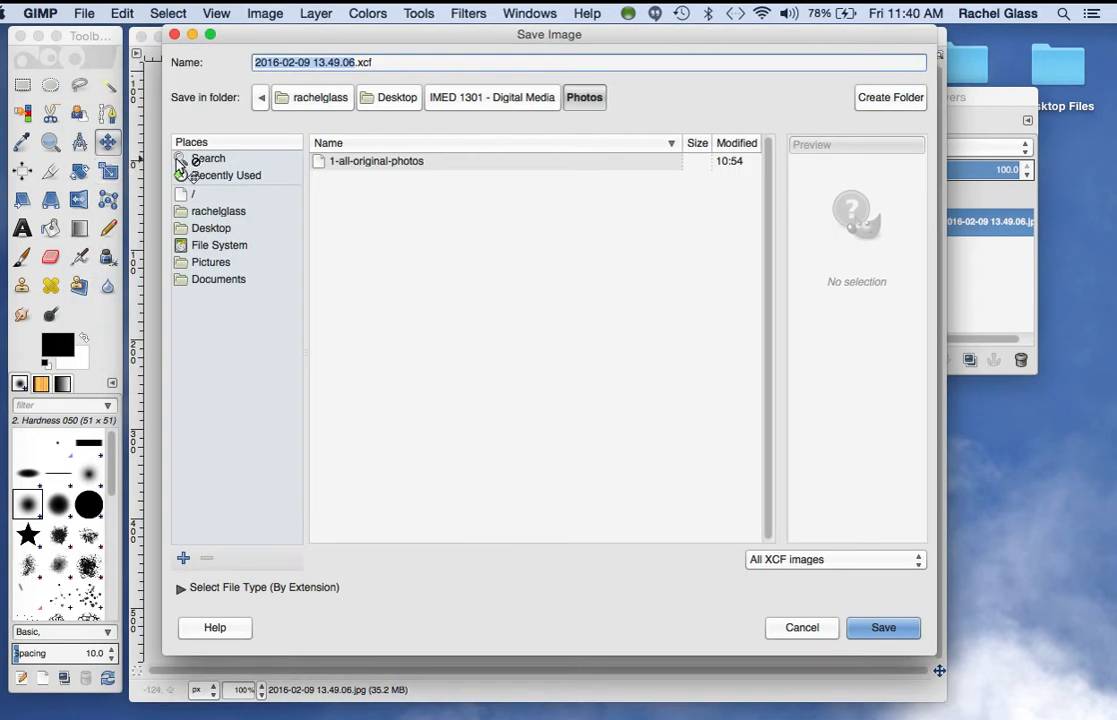
pyautogui.click(527, 100)
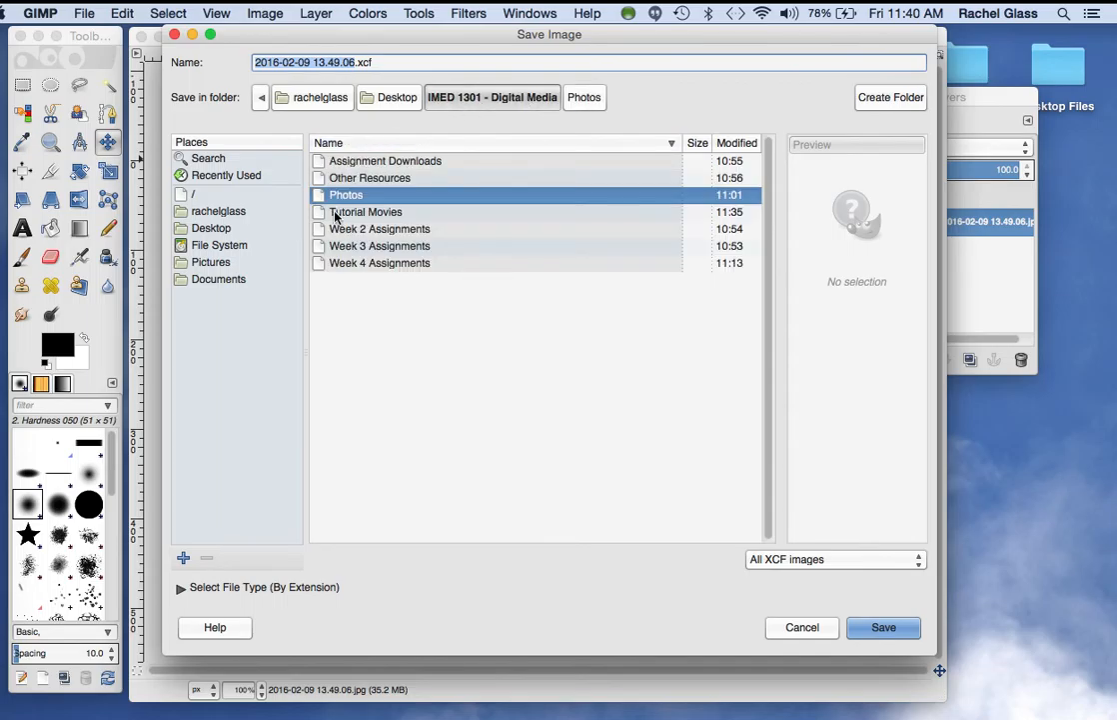
pyautogui.click(352, 264)
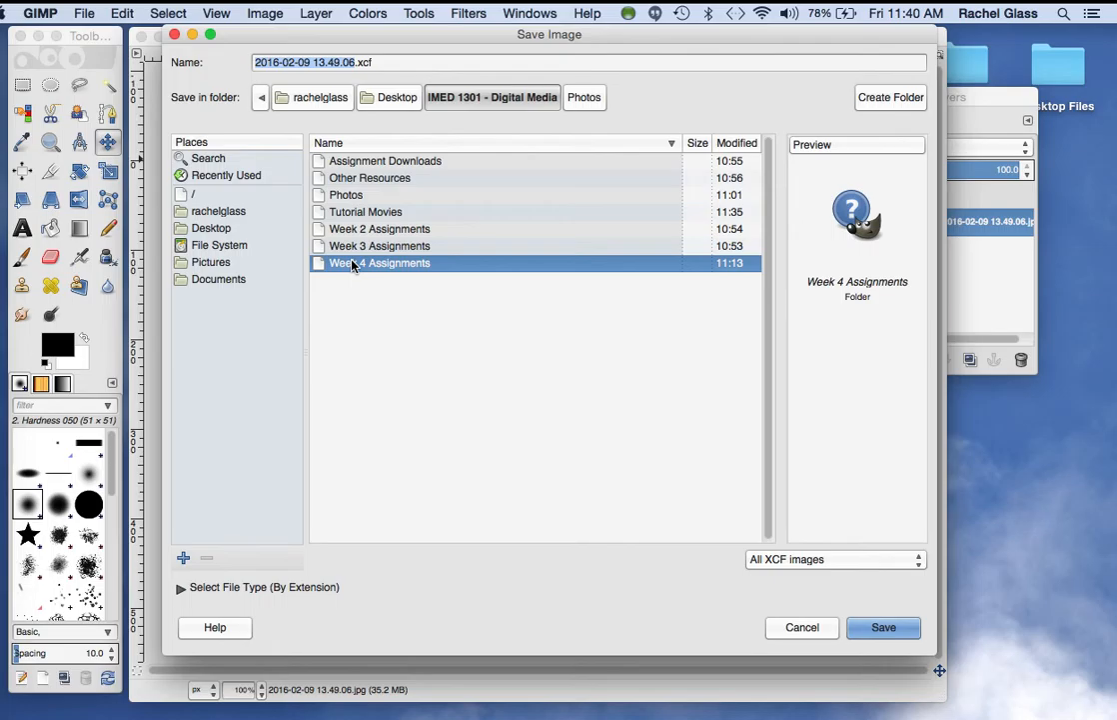
pyautogui.click(387, 99)
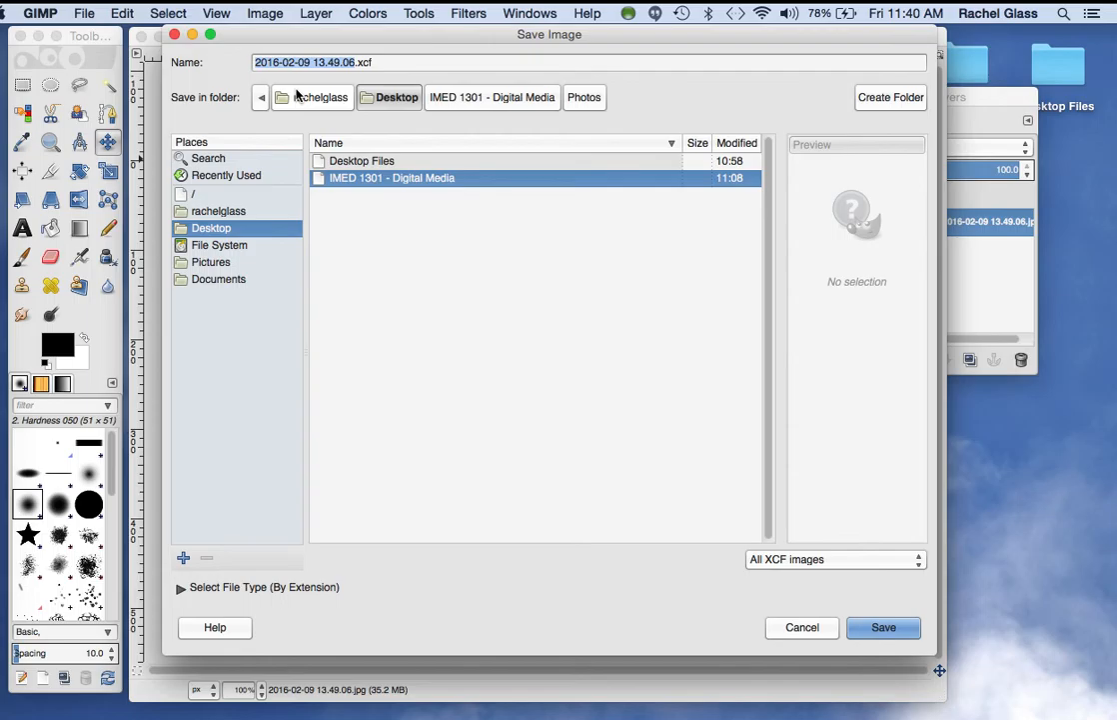
pyautogui.doubleClick(321, 178)
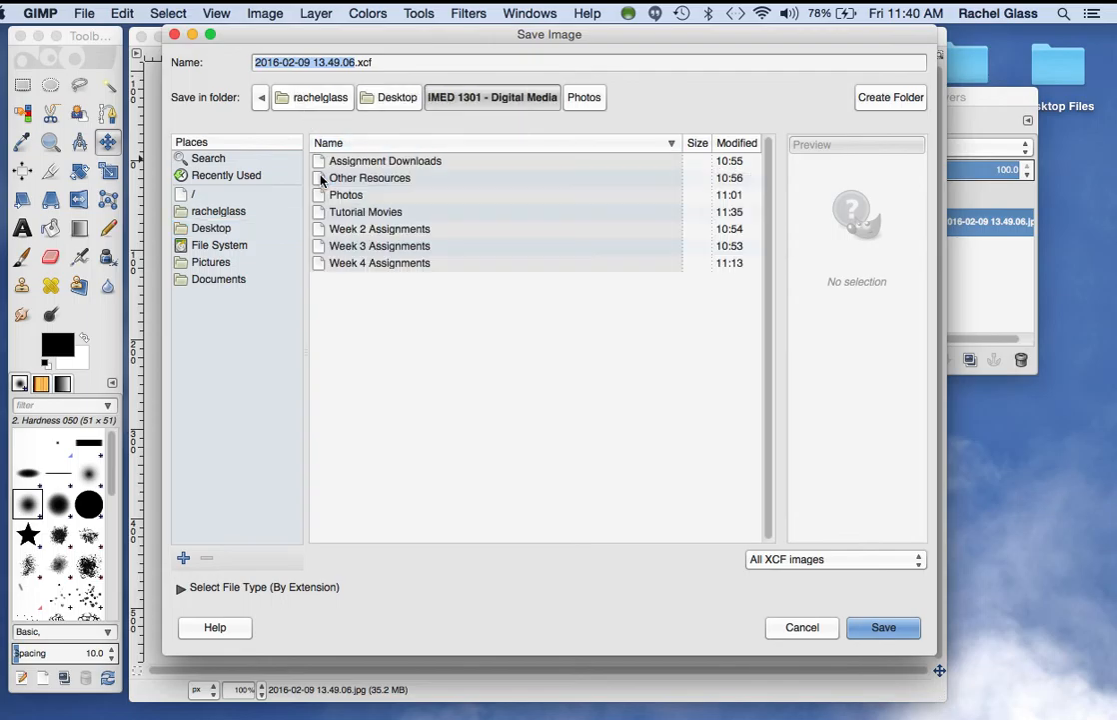
pyautogui.click(376, 264)
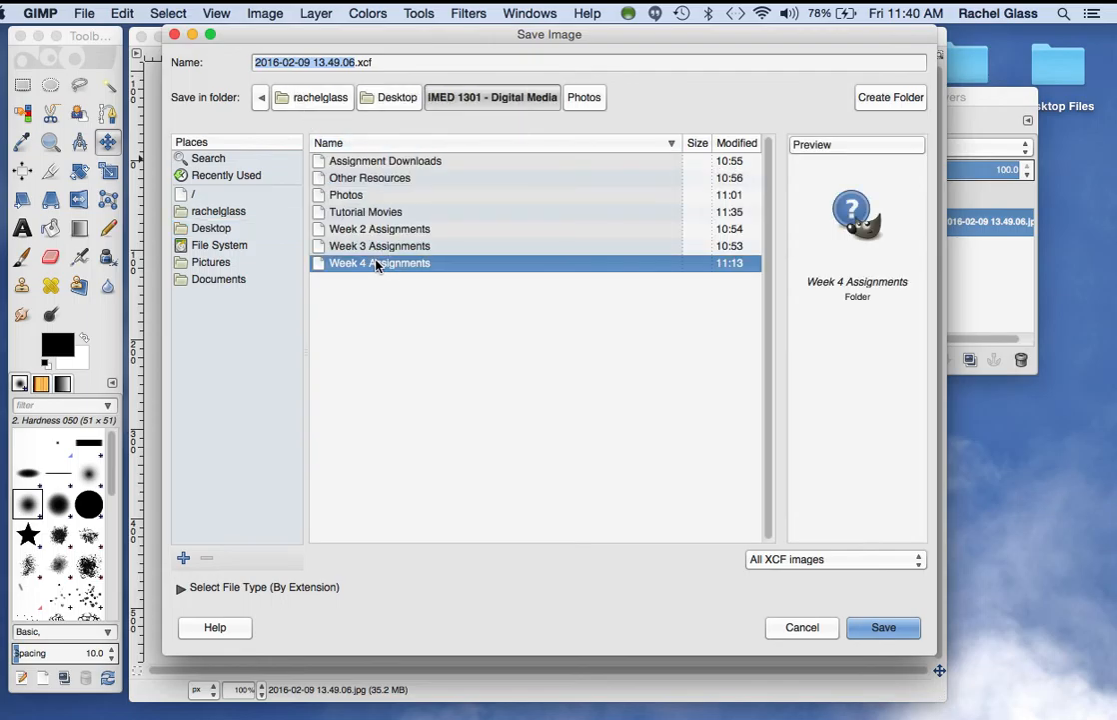
# Step: Name the file ra-glas-3A-assign-vs1.xcf and save the image
pyautogui.click(357, 62)
pyautogui.moveTo(357, 62); pyautogui.dragTo(213, 60)
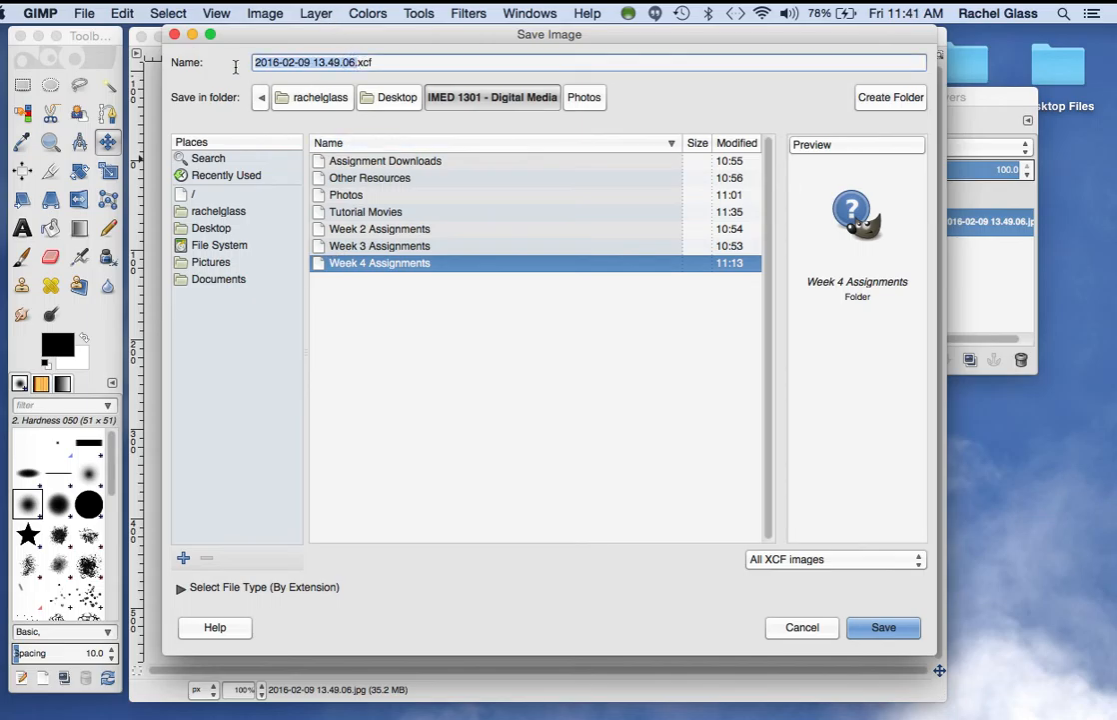
pyautogui.press('BackSpace')
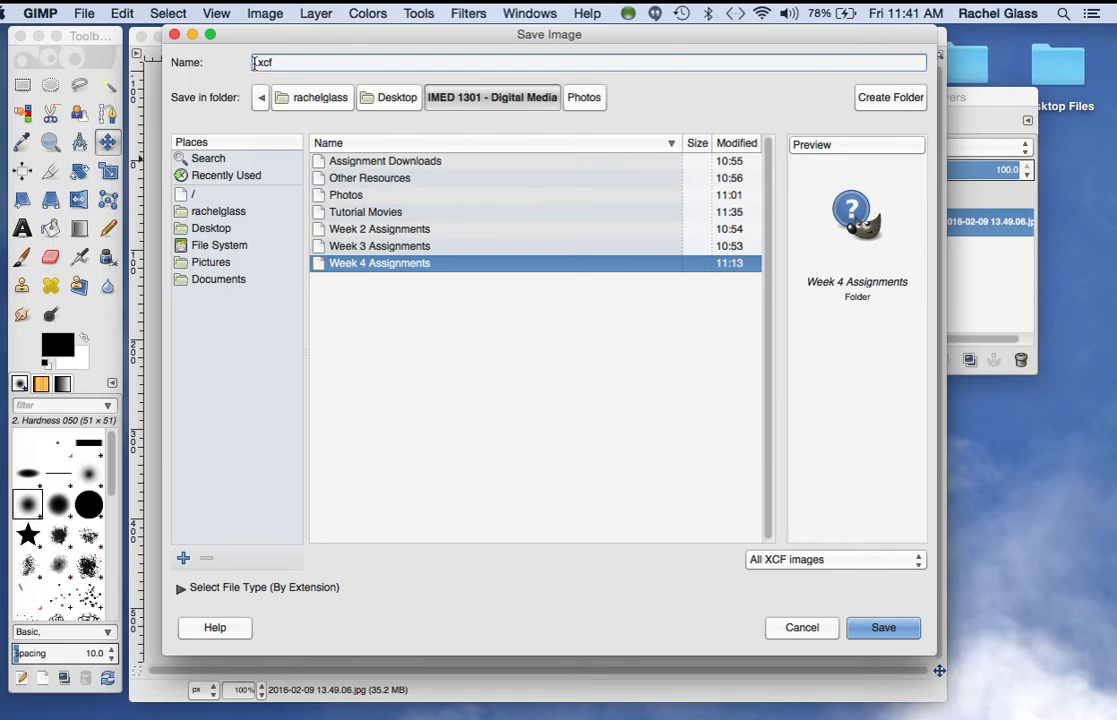
pyautogui.click(254, 62)
pyautogui.write('ra-glas-3A-assign')
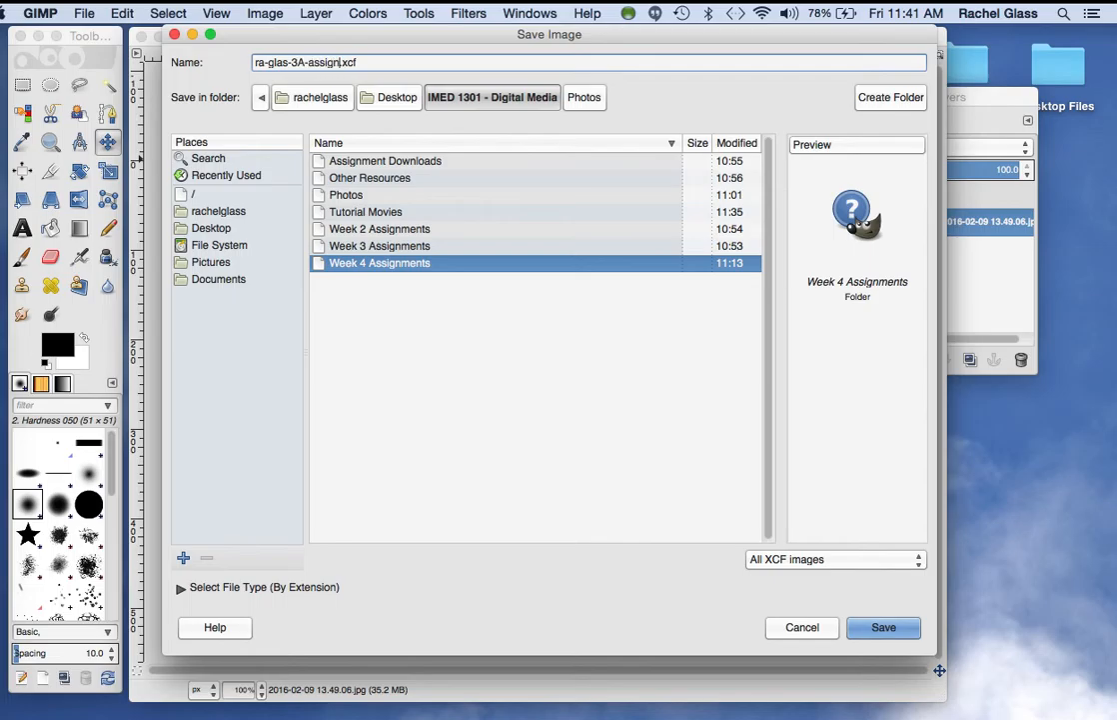
pyautogui.write('-vs1')
pyautogui.click(880, 630)
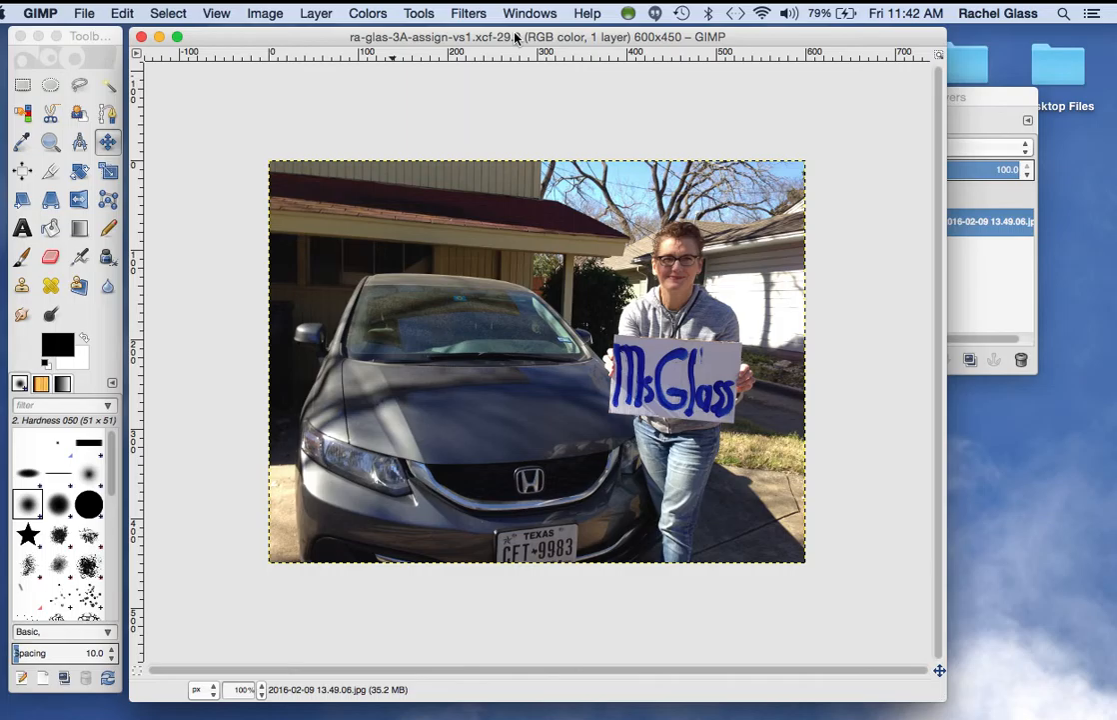
# Step: Bring the Layers dialog forward beside the photo, and add the text "Going Places!" in a box about 398 × 127 px across the upper photo
pyautogui.click(963, 97)
pyautogui.moveTo(964, 97); pyautogui.dragTo(926, 96)
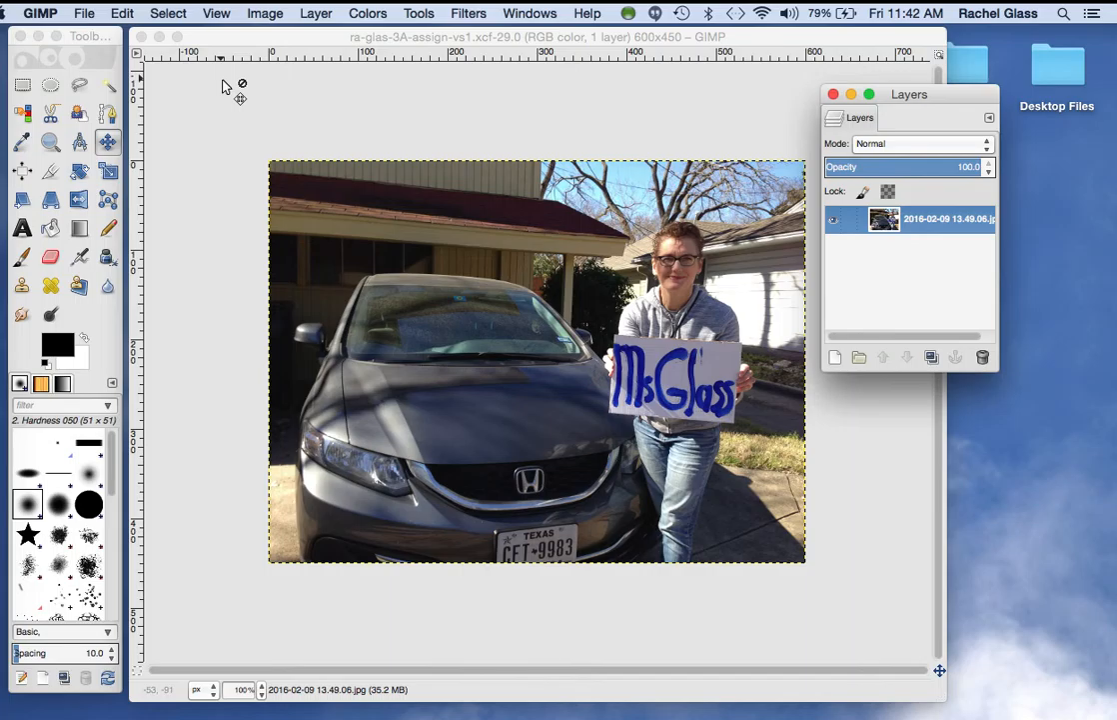
pyautogui.click(22, 229)
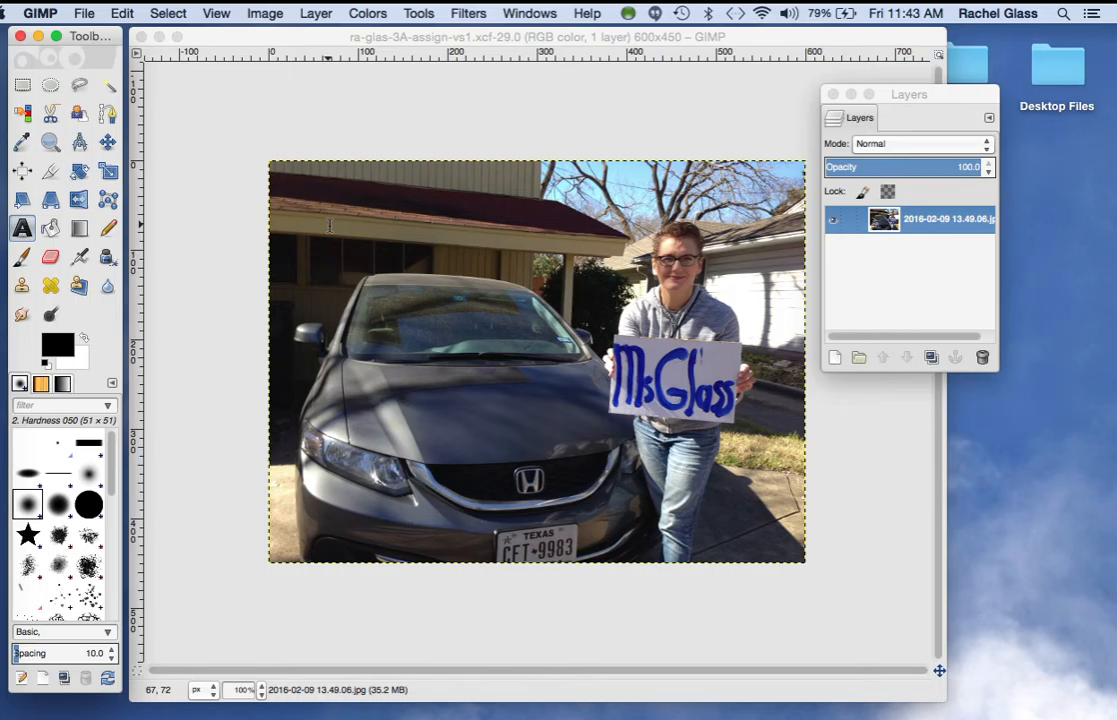
pyautogui.moveTo(330, 226); pyautogui.dragTo(685, 342)
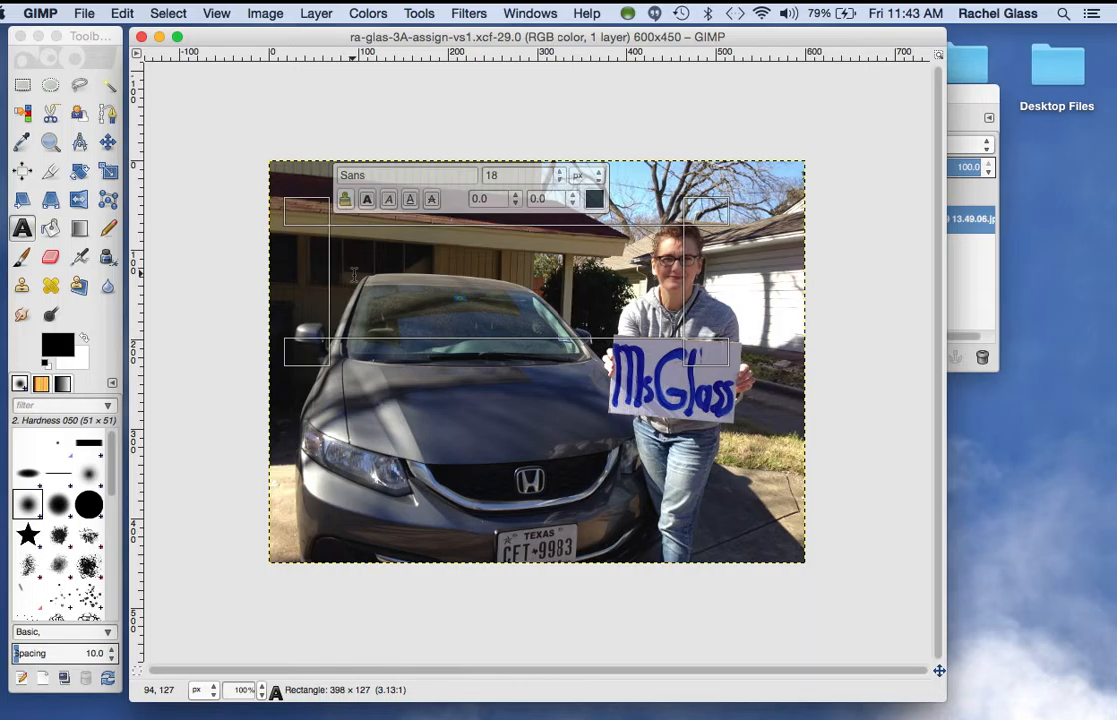
pyautogui.write('Going')
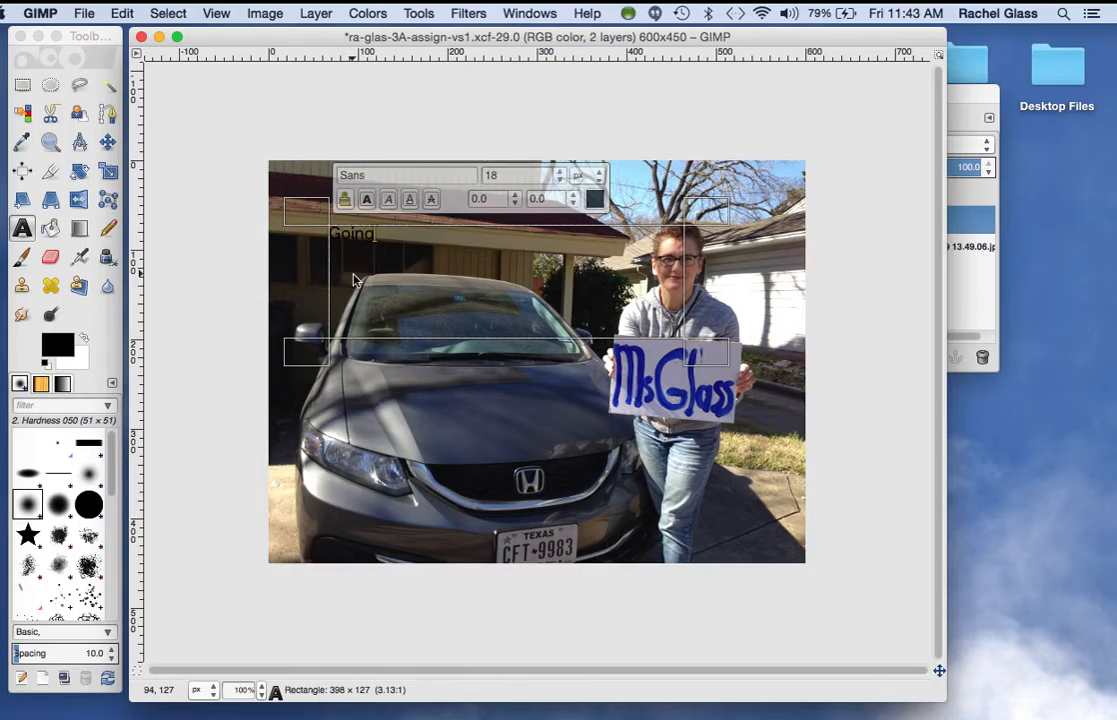
pyautogui.write(' Plae')
pyautogui.write('es')
pyautogui.write('!')
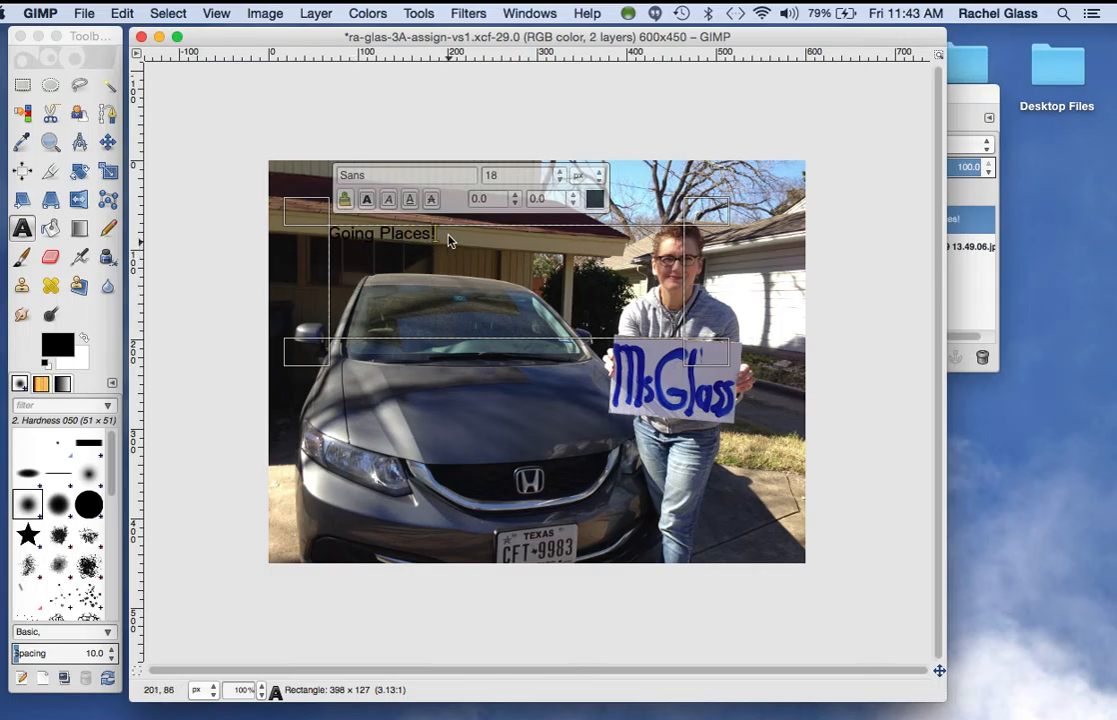
# Step: Select all of the "Going Places!" text and set its size to 48 px
pyautogui.moveTo(436, 235); pyautogui.dragTo(326, 241)
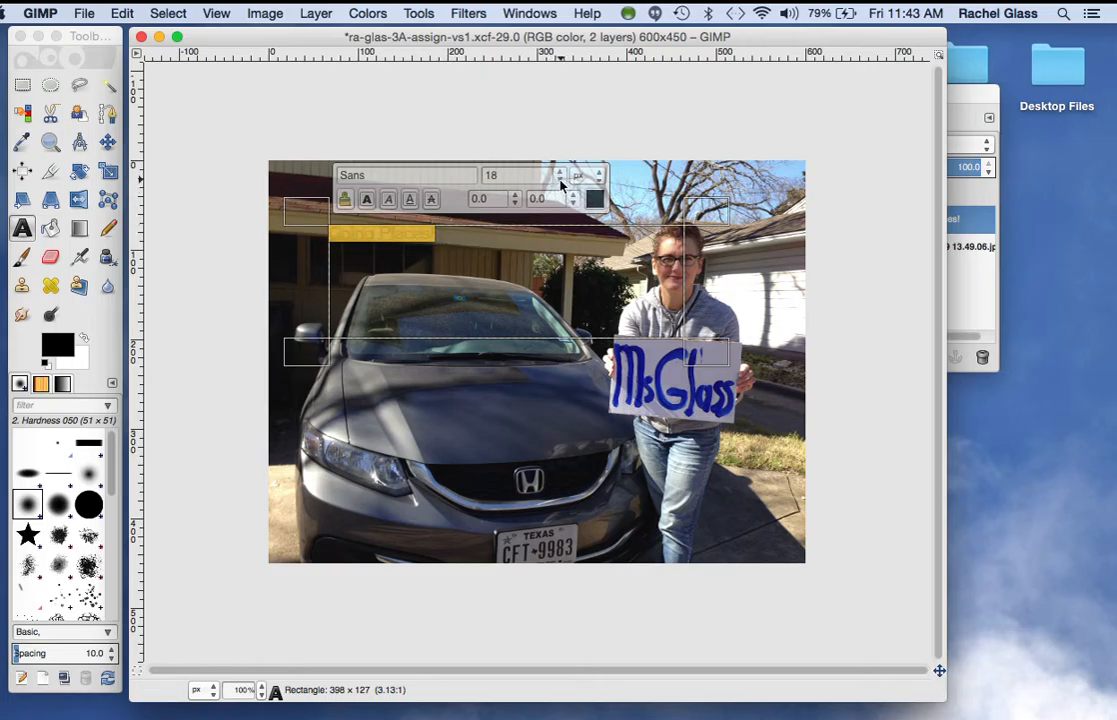
pyautogui.scroll(10, 561, 177)
pyautogui.scroll(5, 561, 177)
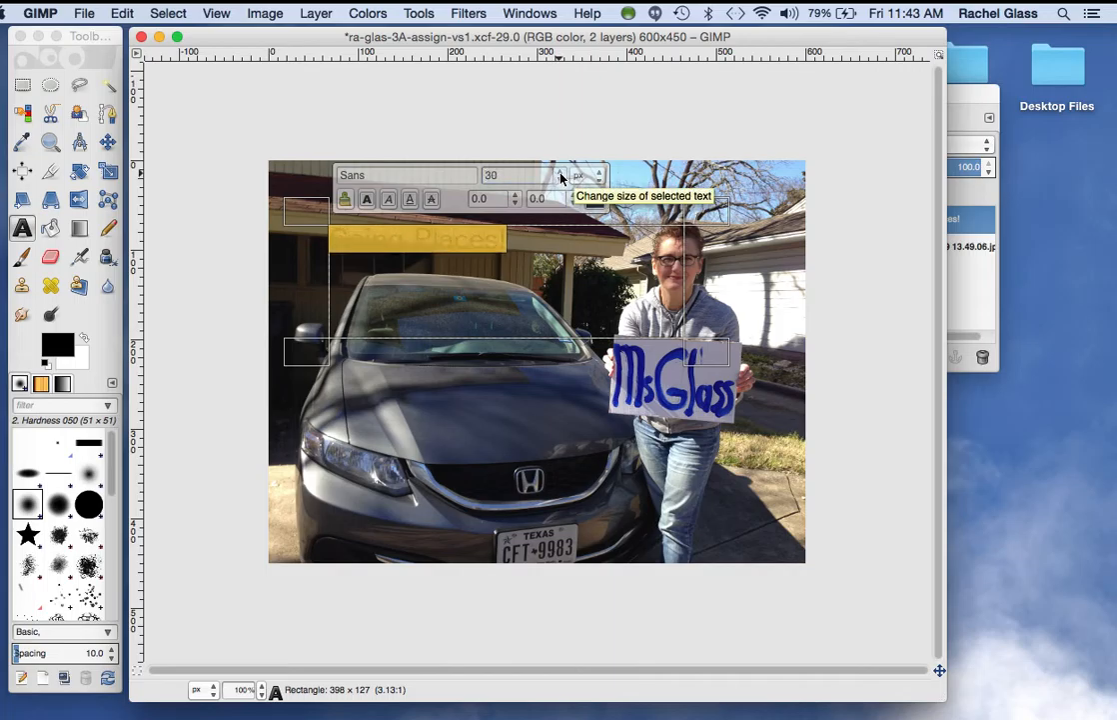
pyautogui.scroll(10, 561, 177)
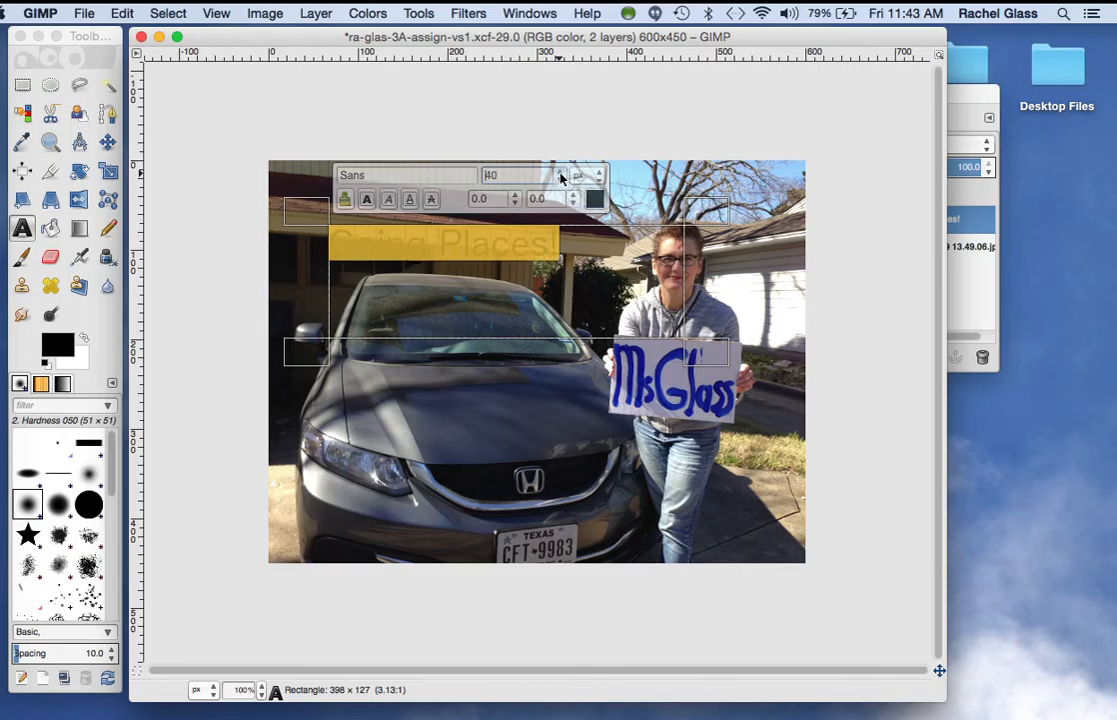
pyautogui.scroll(7, 561, 177)
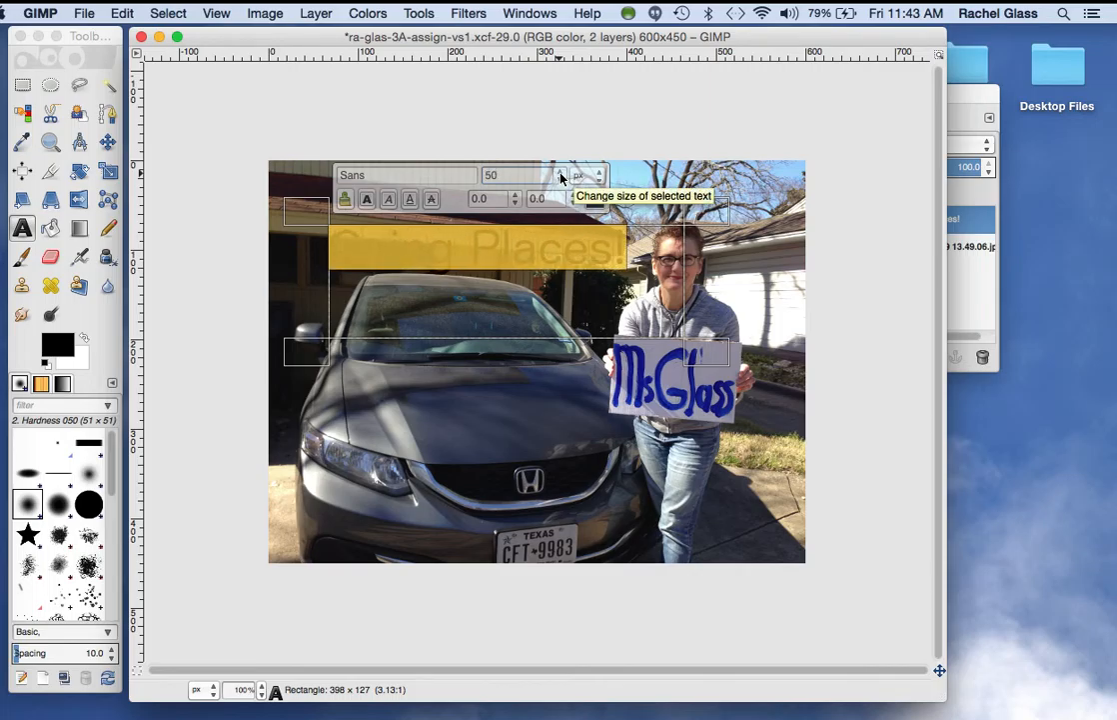
pyautogui.scroll(-3, 561, 177)
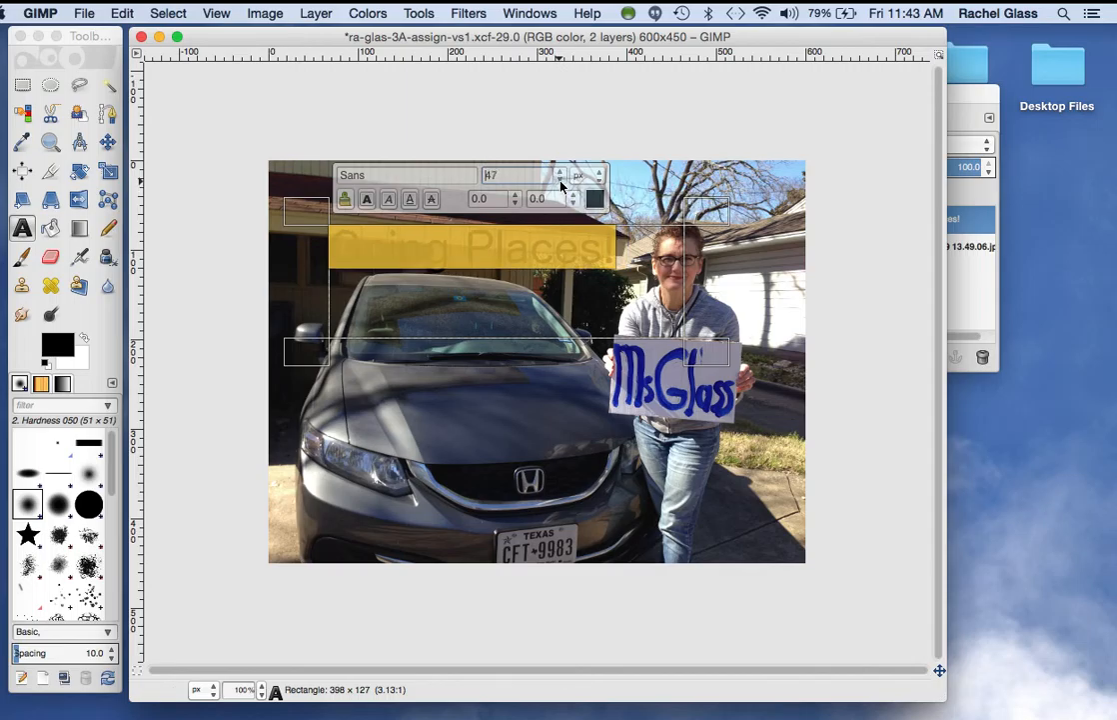
pyautogui.scroll(1, 560, 177)
# Step: Change the color of the selected text to the bright green 47dc5f
pyautogui.click(595, 201)
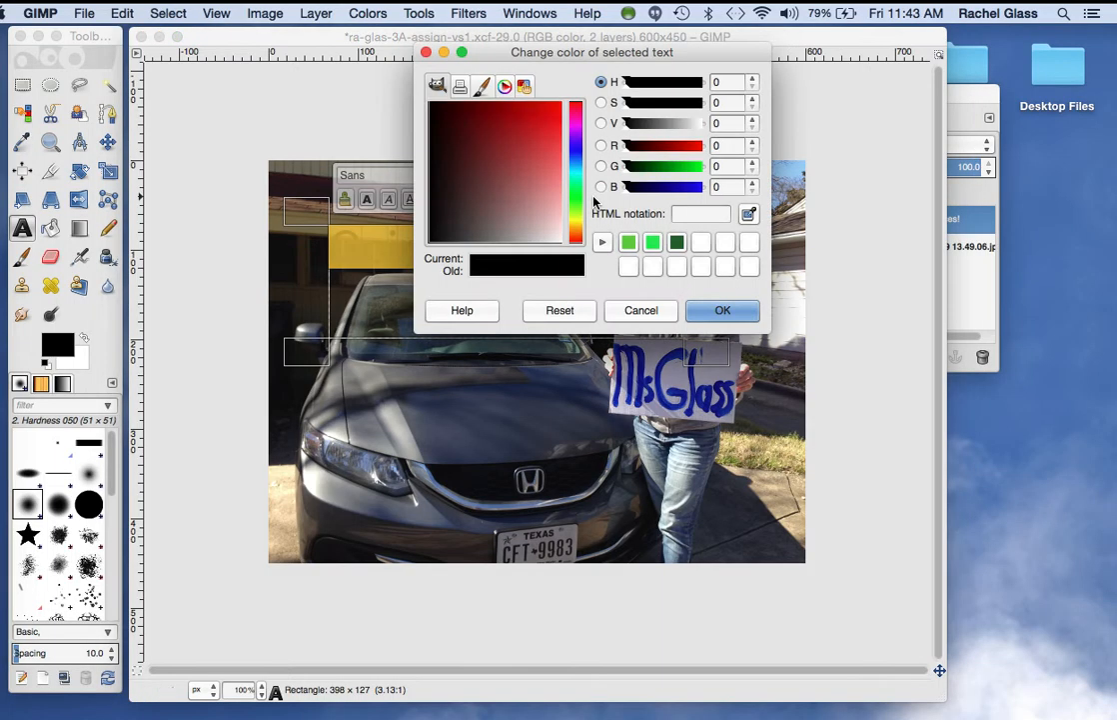
pyautogui.click(576, 191)
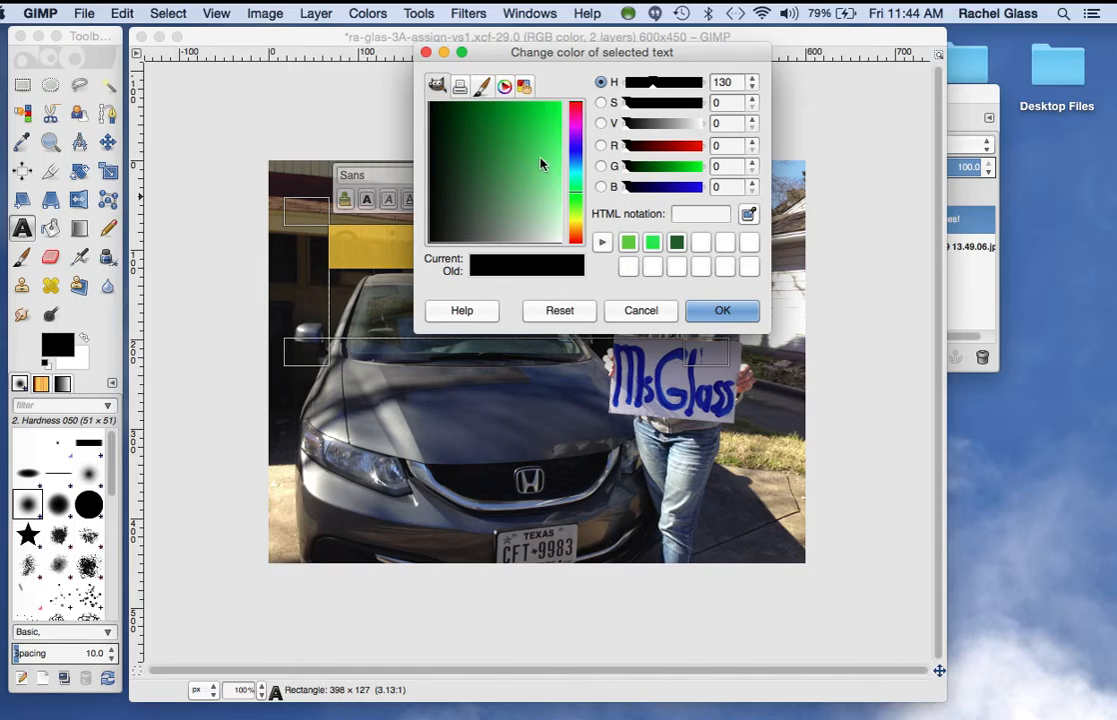
pyautogui.click(540, 158)
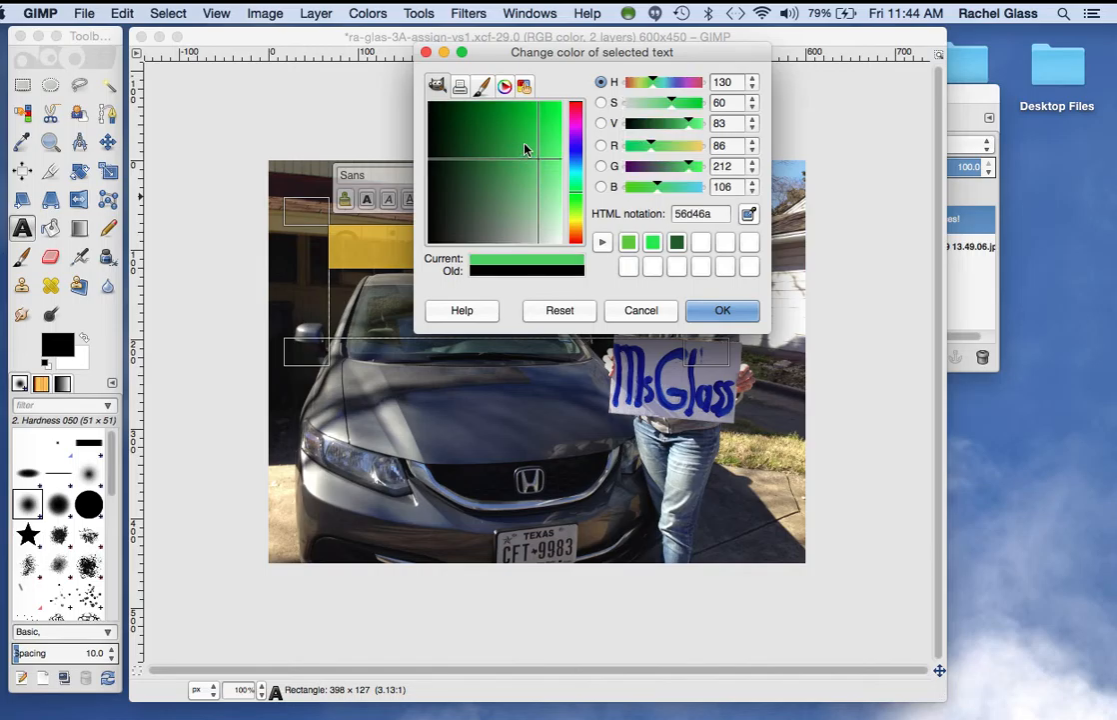
pyautogui.click(523, 144)
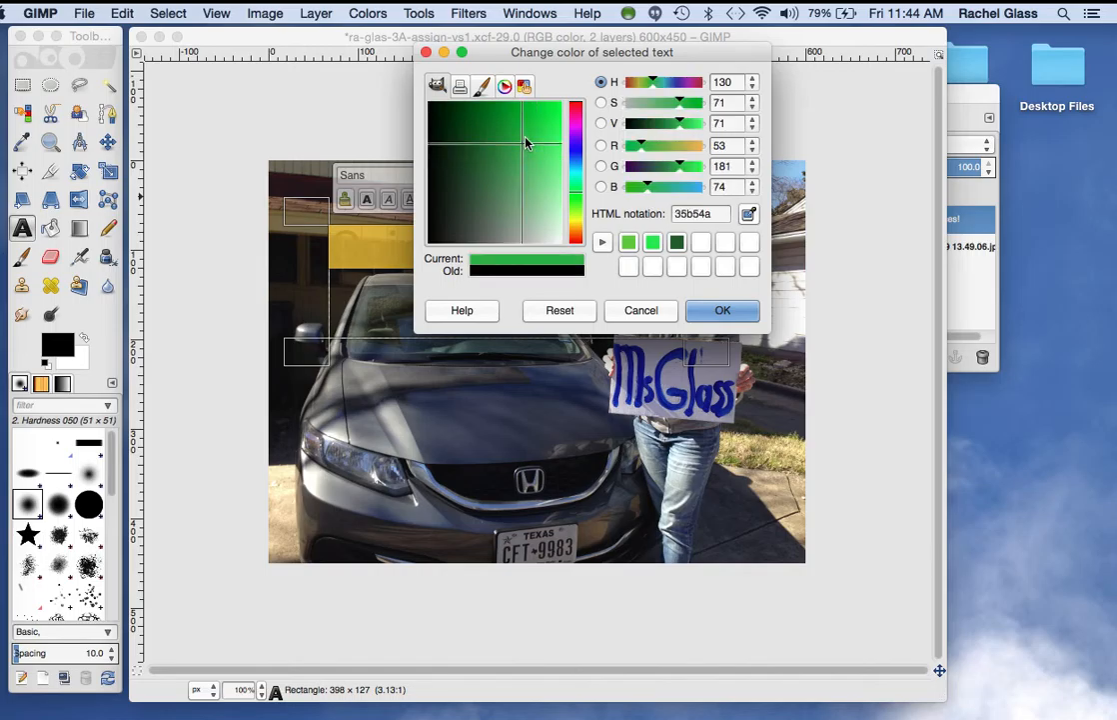
pyautogui.moveTo(526, 142); pyautogui.dragTo(525, 139)
pyautogui.click(549, 148)
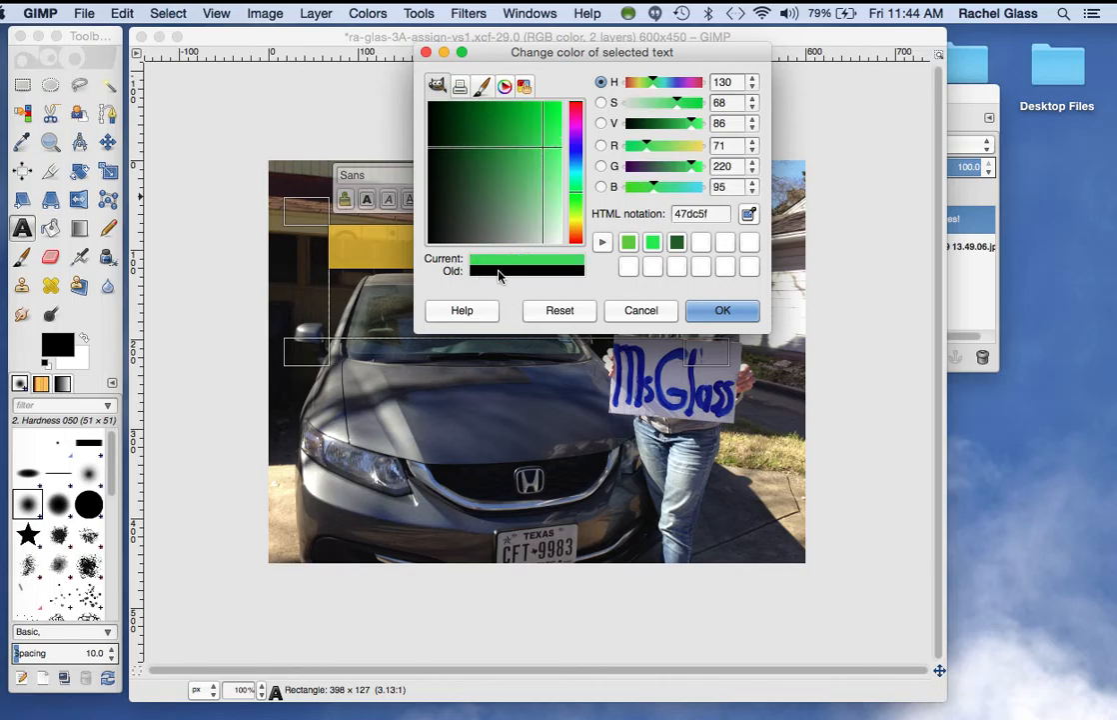
pyautogui.click(720, 310)
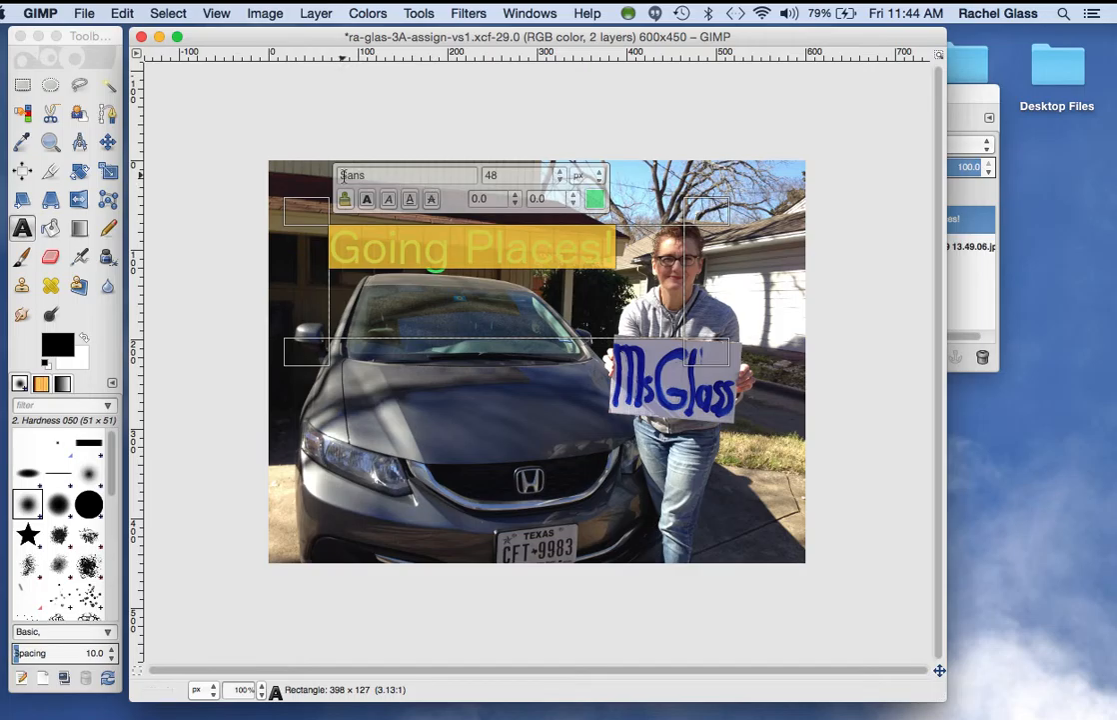
# Step: Make the selected text bold and change its font to Helvetica Bold
pyautogui.click(369, 204)
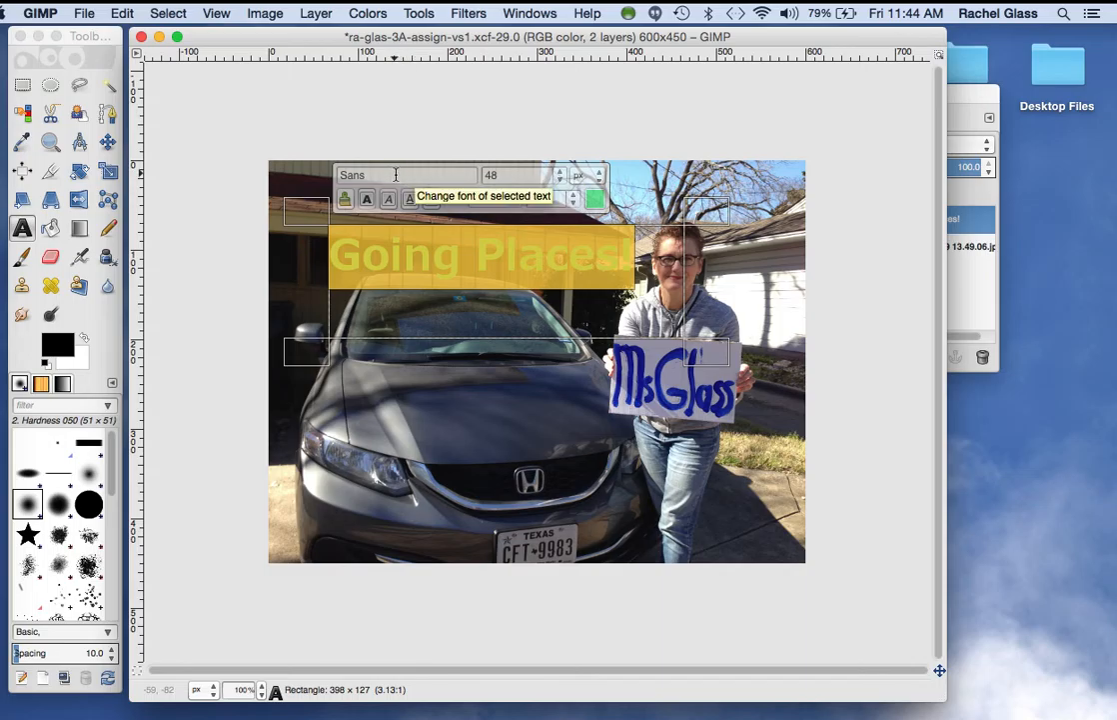
pyautogui.doubleClick(346, 175)
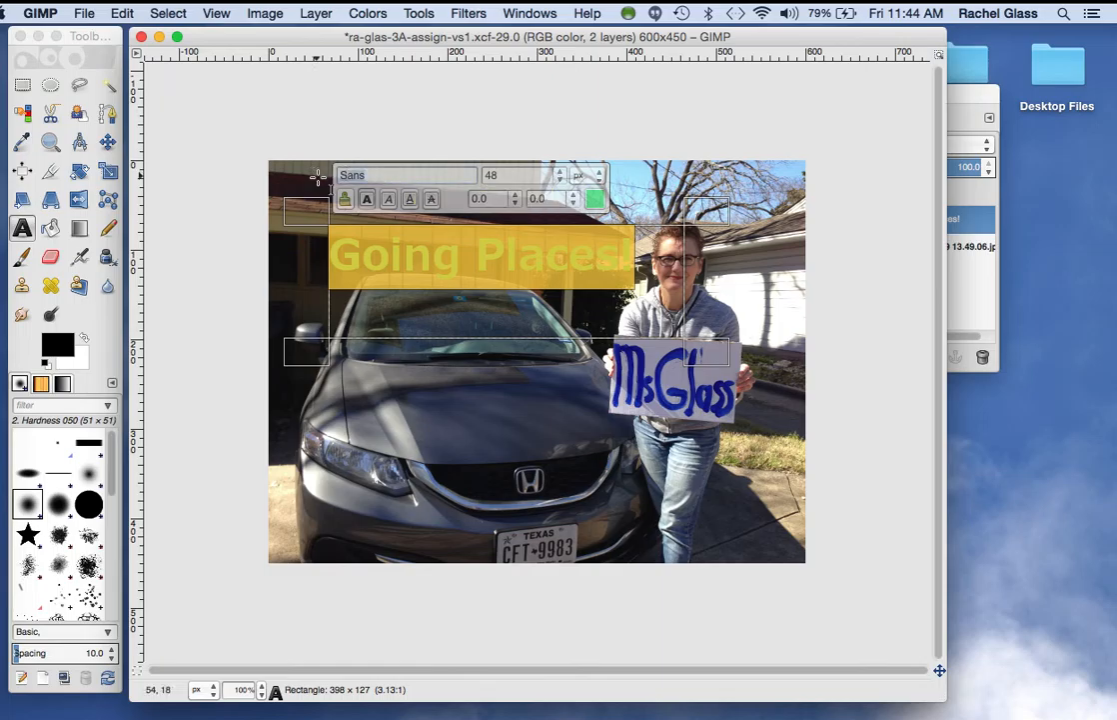
pyautogui.write('hel')
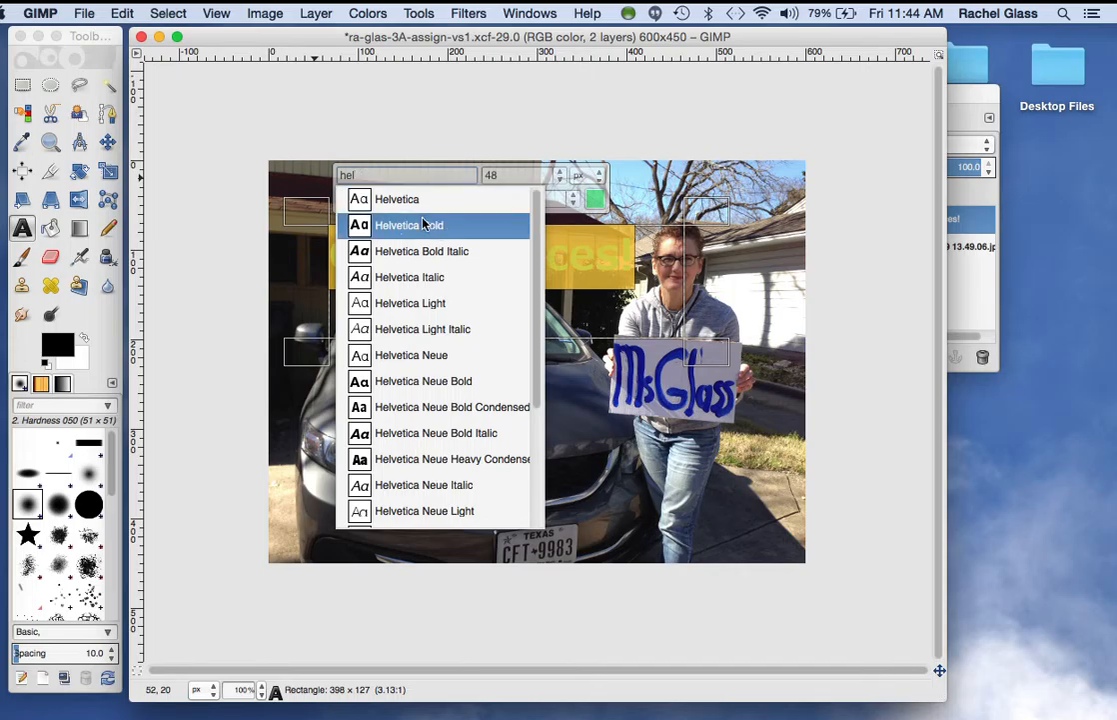
pyautogui.click(389, 226)
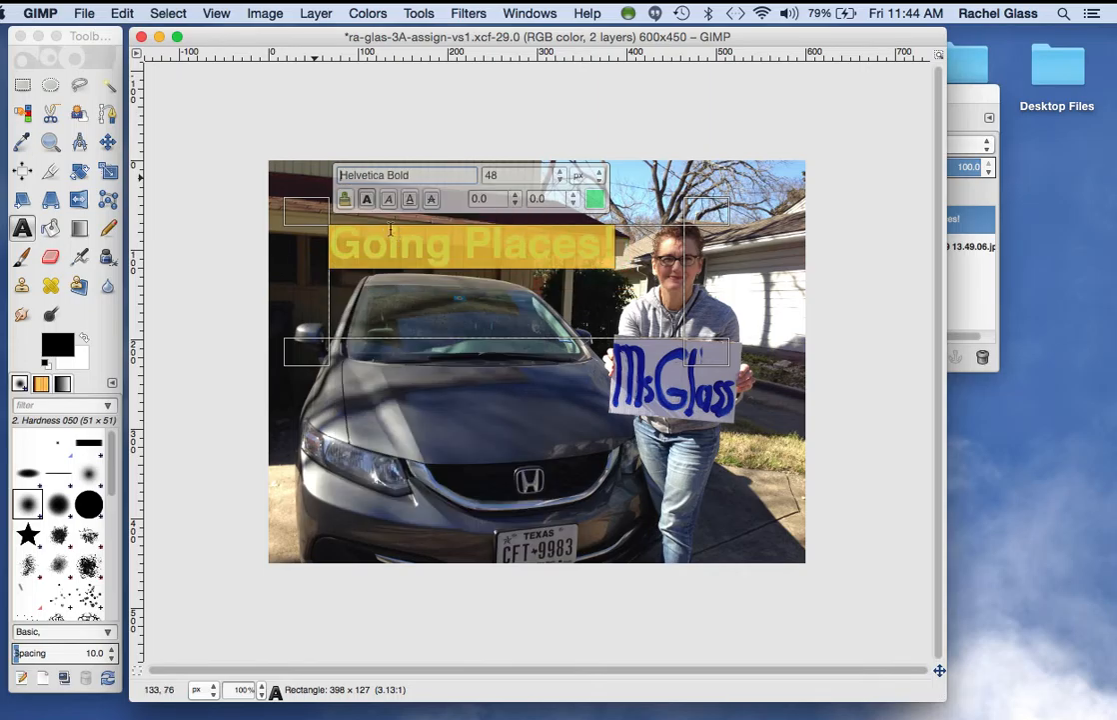
pyautogui.click(438, 174)
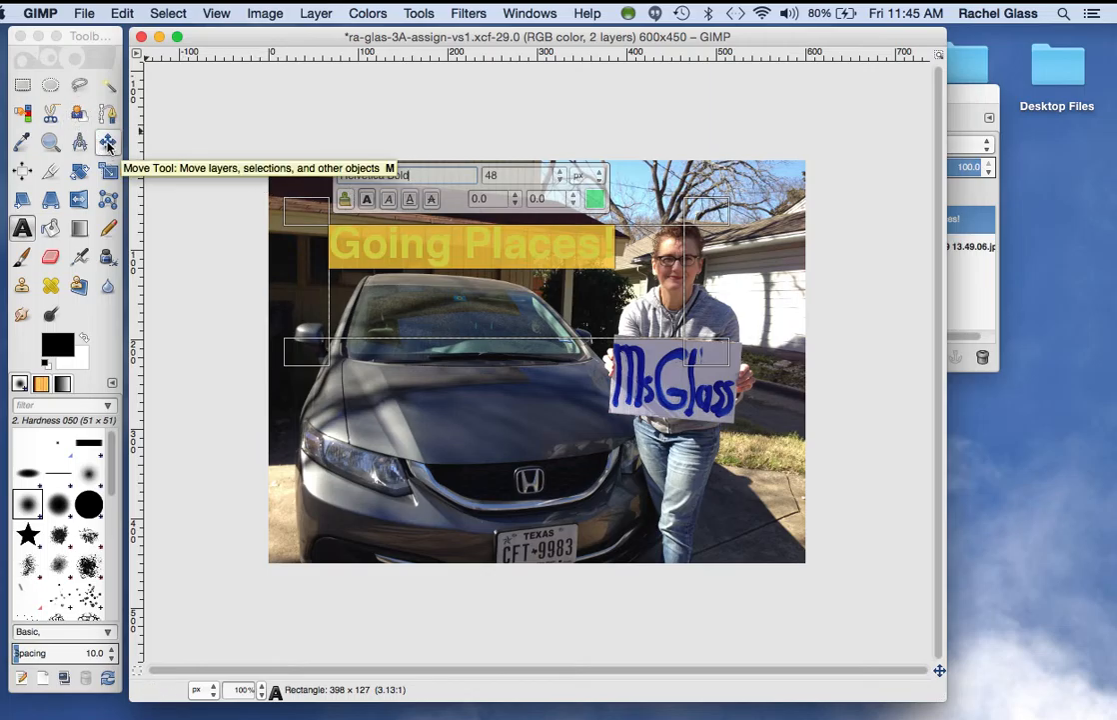
# Step: Move the "Going Places!" text layer up and to the left, over the carport roof's edge
pyautogui.click(107, 143)
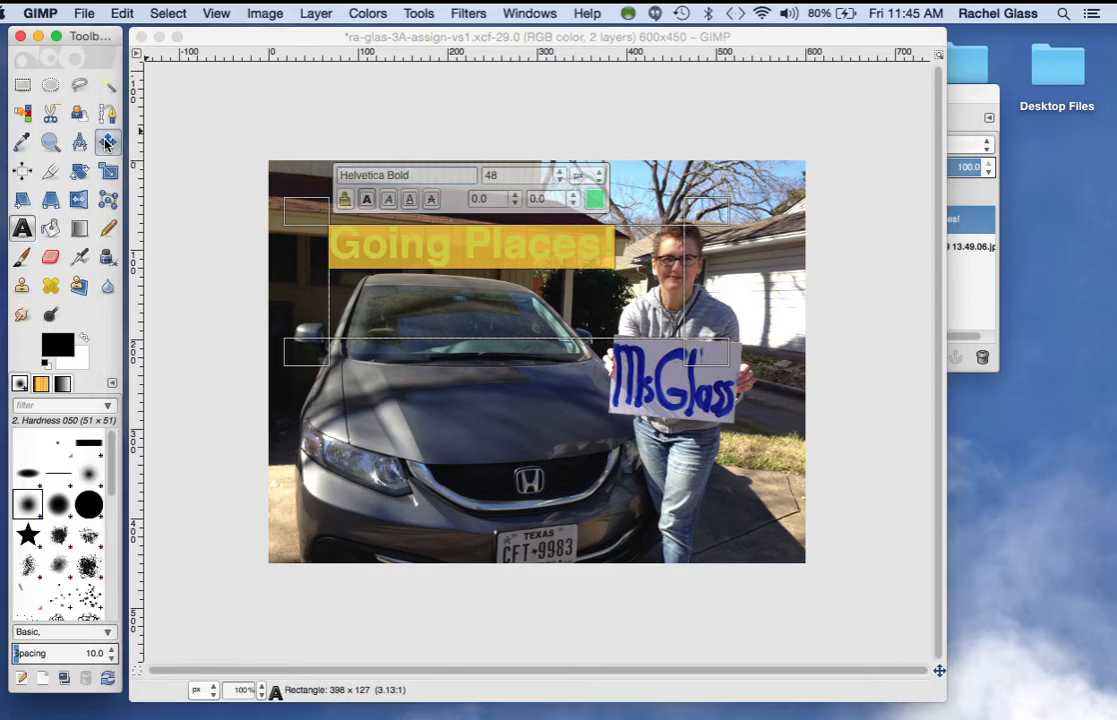
pyautogui.click(360, 256)
pyautogui.moveTo(360, 256); pyautogui.dragTo(327, 234)
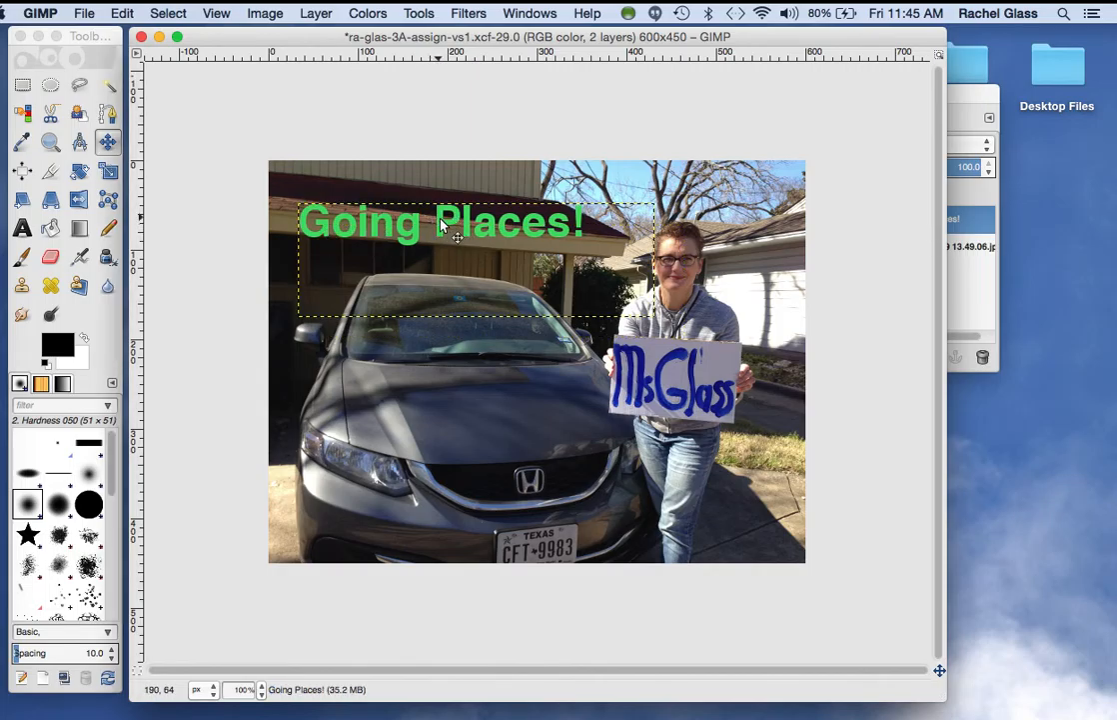
# Step: Select the whole "Going Places!" text again and set its size to 55 px
pyautogui.click(22, 229)
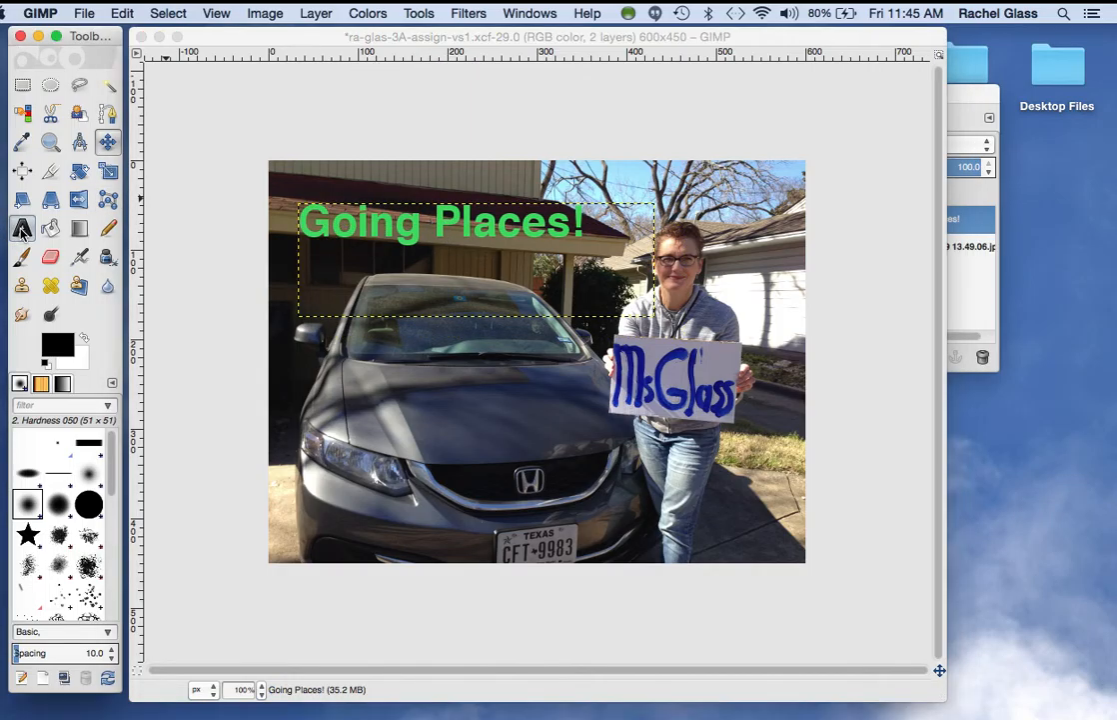
pyautogui.click(22, 229)
pyautogui.moveTo(585, 222); pyautogui.dragTo(300, 223)
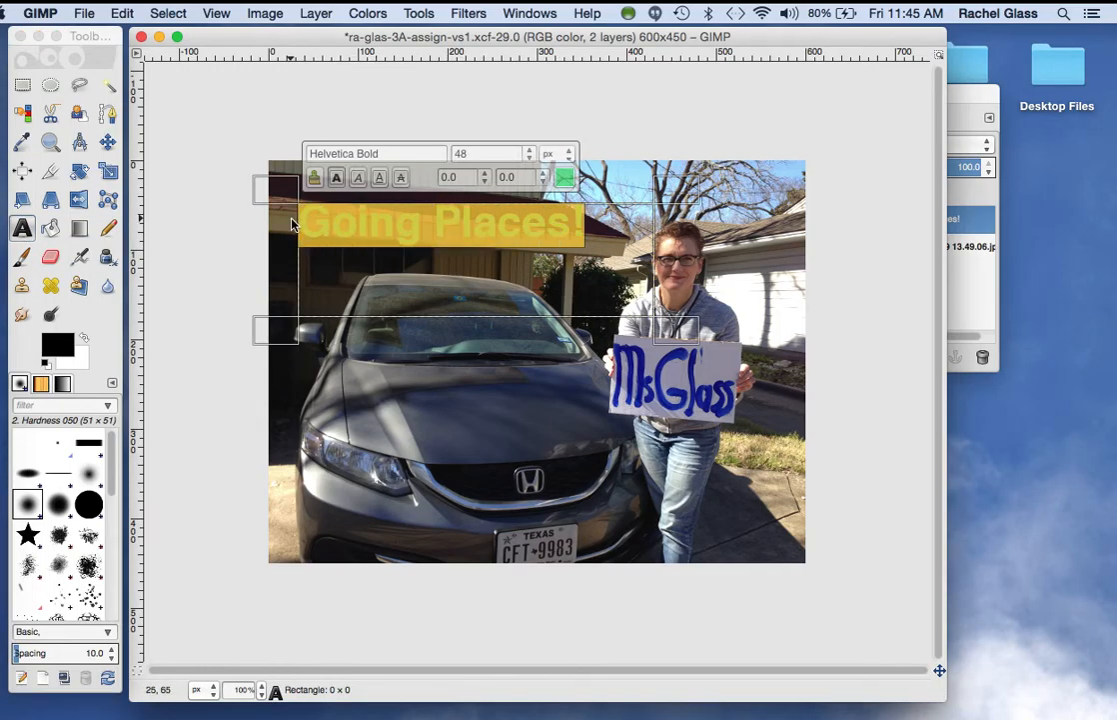
pyautogui.click(532, 150)
pyautogui.click(531, 150)
pyautogui.click(532, 150)
pyautogui.click(532, 150)
pyautogui.click(532, 150)
pyautogui.click(532, 150)
pyautogui.click(532, 150)
pyautogui.click(531, 150)
pyautogui.click(532, 150)
pyautogui.click(532, 150)
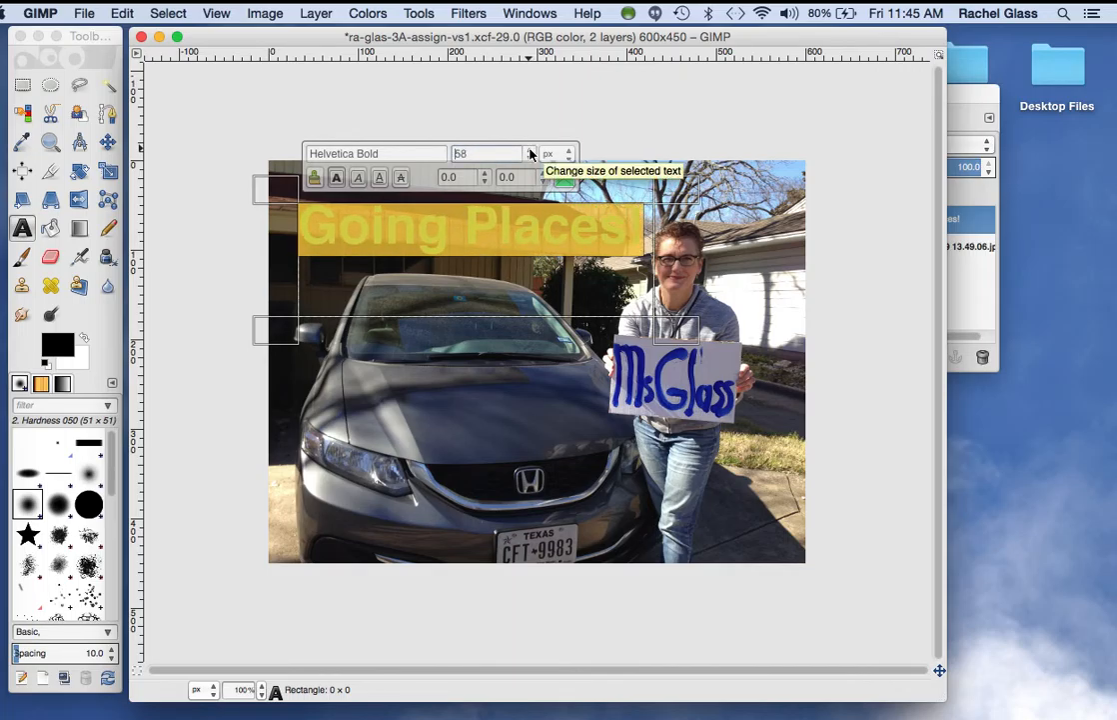
pyautogui.click(531, 158)
pyautogui.click(530, 158)
pyautogui.click(531, 158)
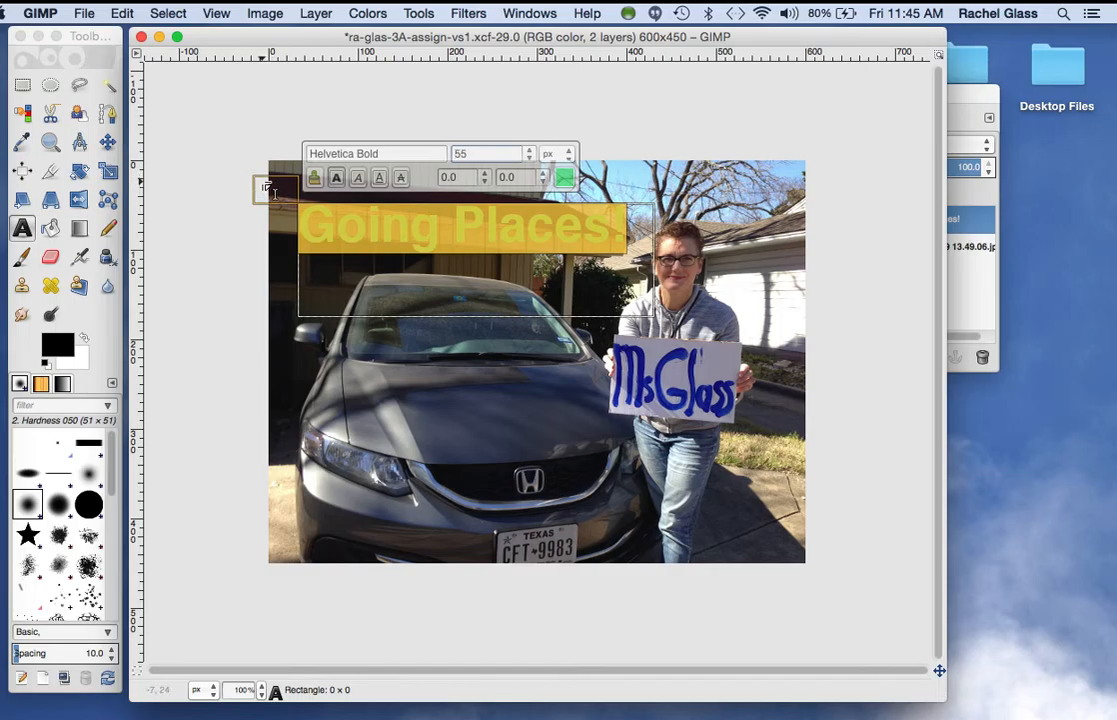
# Step: Resize the text box to about 496 × 99 px and move the text over the top of the windshield, left of the person's face
pyautogui.moveTo(274, 190); pyautogui.dragTo(311, 220)
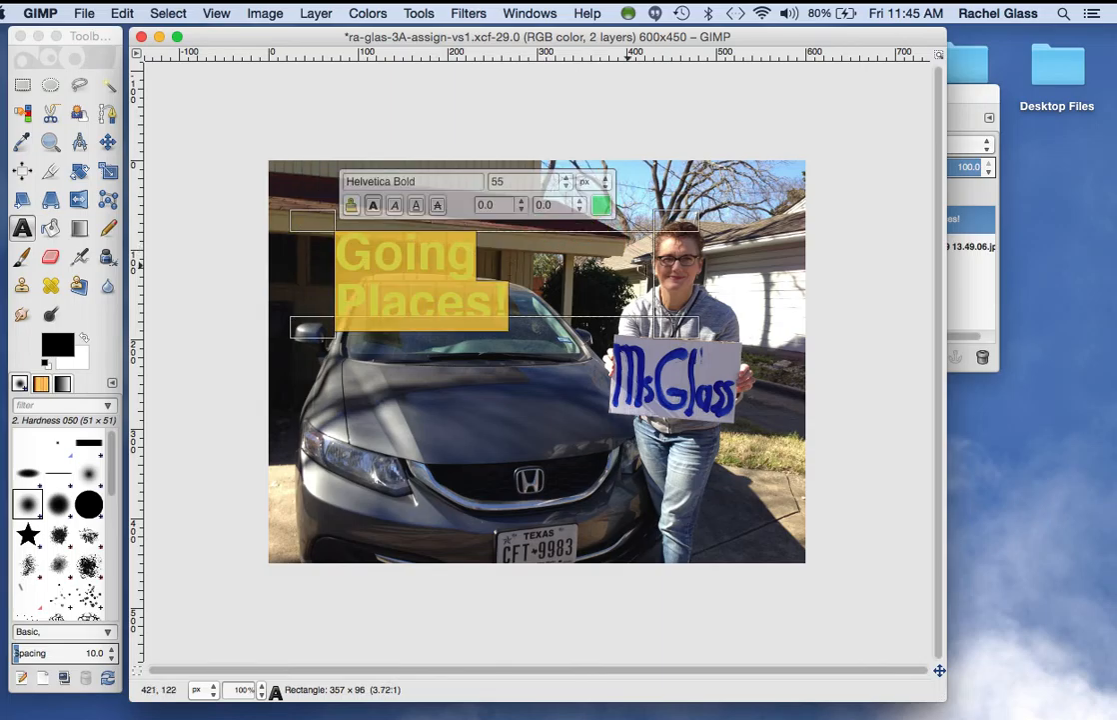
pyautogui.moveTo(699, 341); pyautogui.dragTo(823, 344)
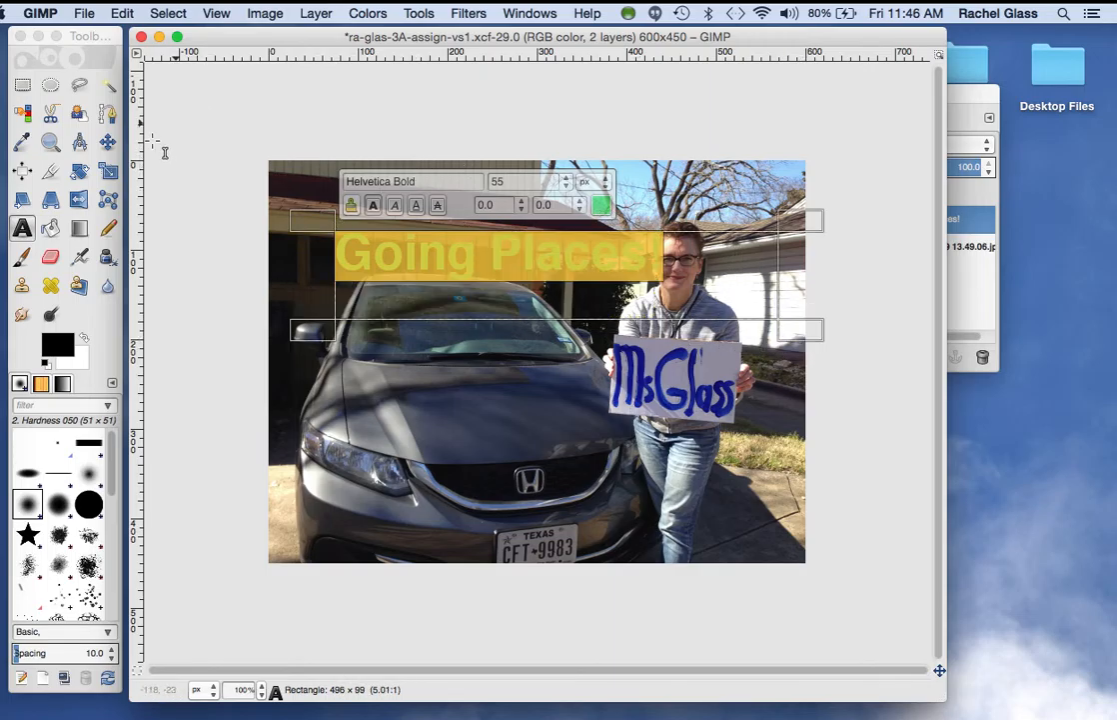
pyautogui.click(107, 142)
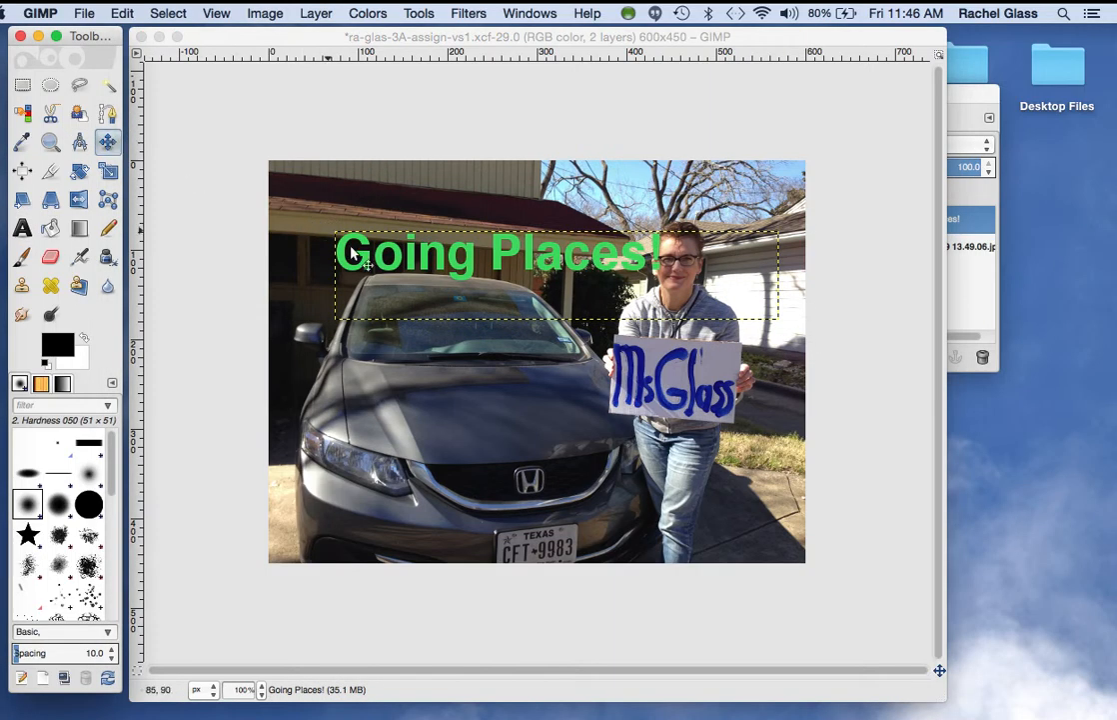
pyautogui.moveTo(365, 262); pyautogui.dragTo(325, 258)
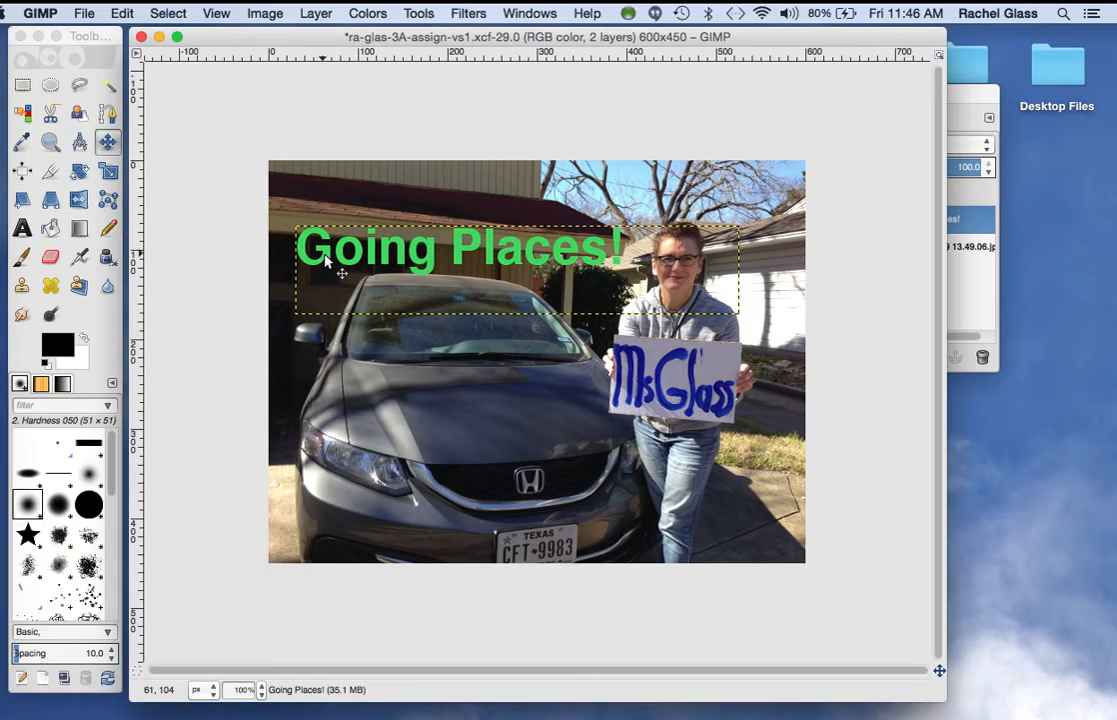
pyautogui.moveTo(314, 268)
pyautogui.mouseDown()
pyautogui.moveTo(312, 280)
pyautogui.moveTo(325, 235)
pyautogui.moveTo(329, 272)
pyautogui.mouseUp()
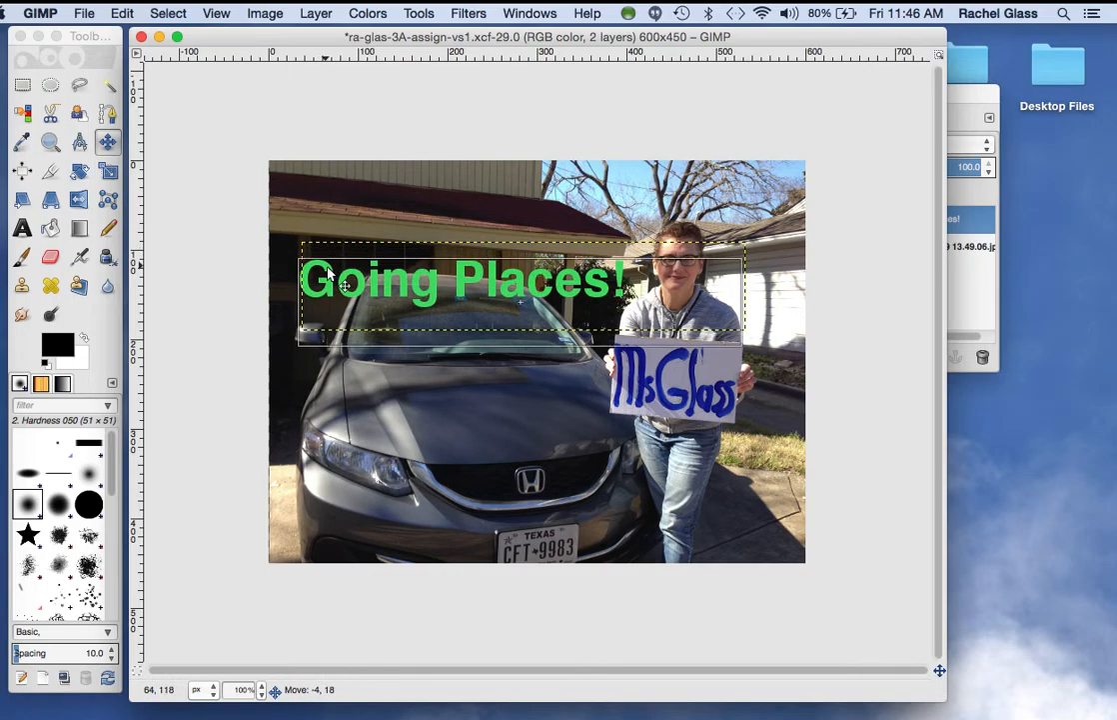
pyautogui.moveTo(328, 270); pyautogui.dragTo(321, 267)
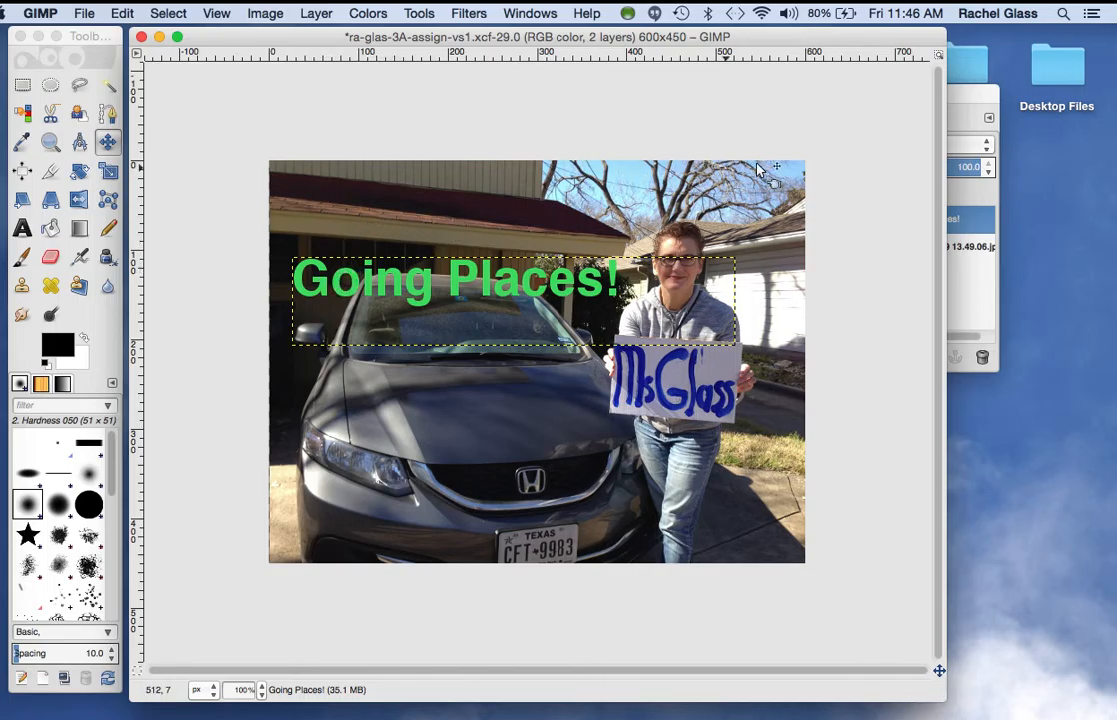
# Step: Bring the Layers dialog forward and select the photo layer beneath the text layer
pyautogui.click(966, 98)
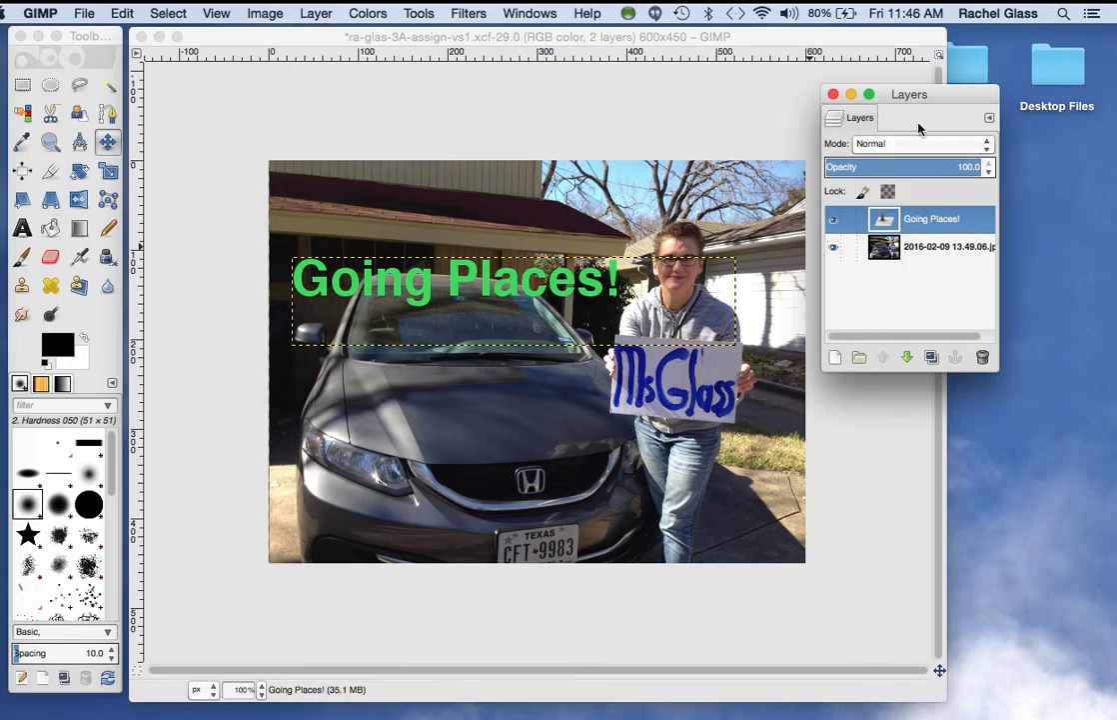
pyautogui.click(921, 251)
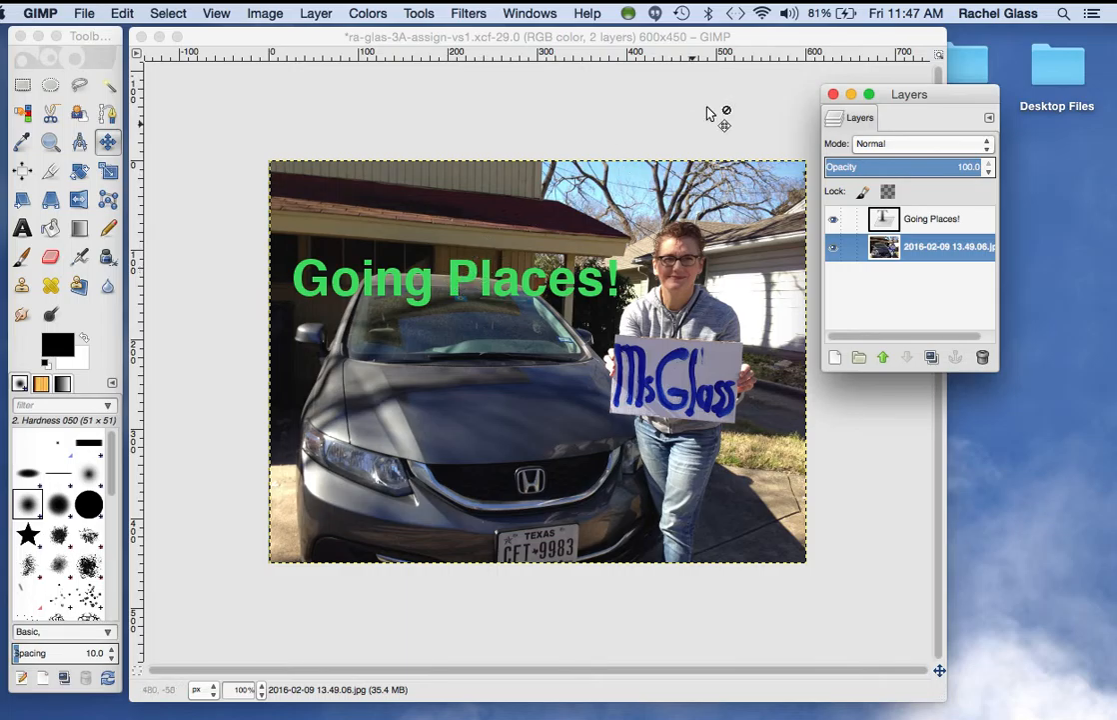
# Step: Save the image as ra-glas-3A-assign-vs1.xcf in the Week 4 Assignments folder, replacing the existing file there
pyautogui.moveTo(891, 96); pyautogui.dragTo(977, 85)
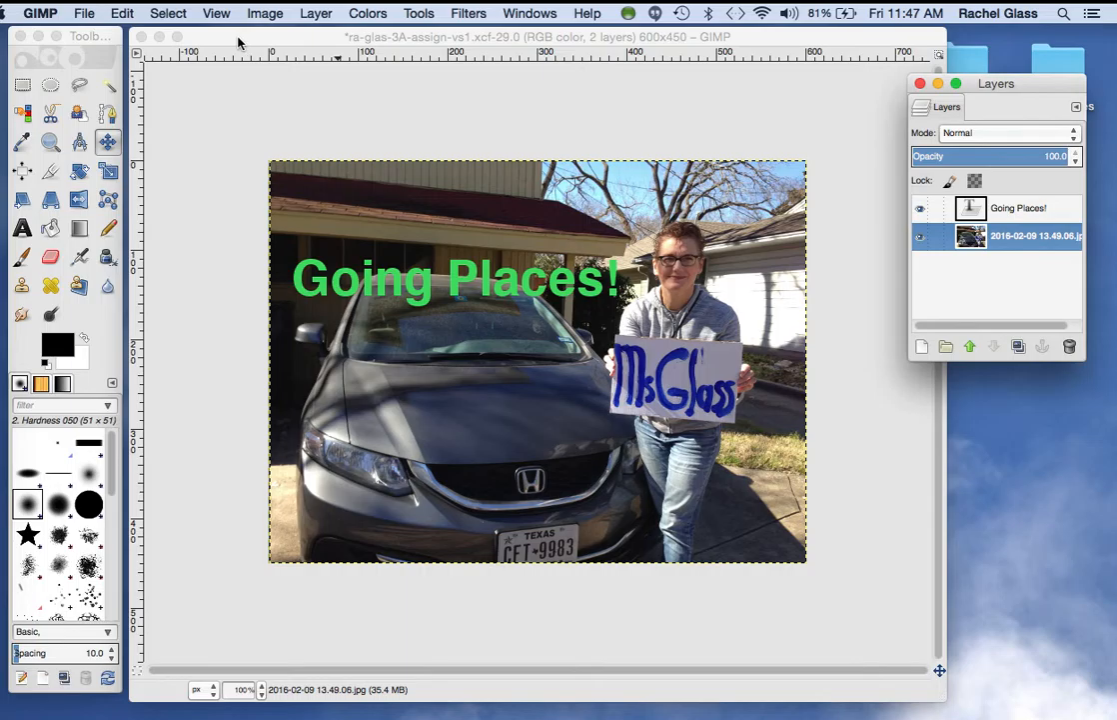
pyautogui.click(85, 14)
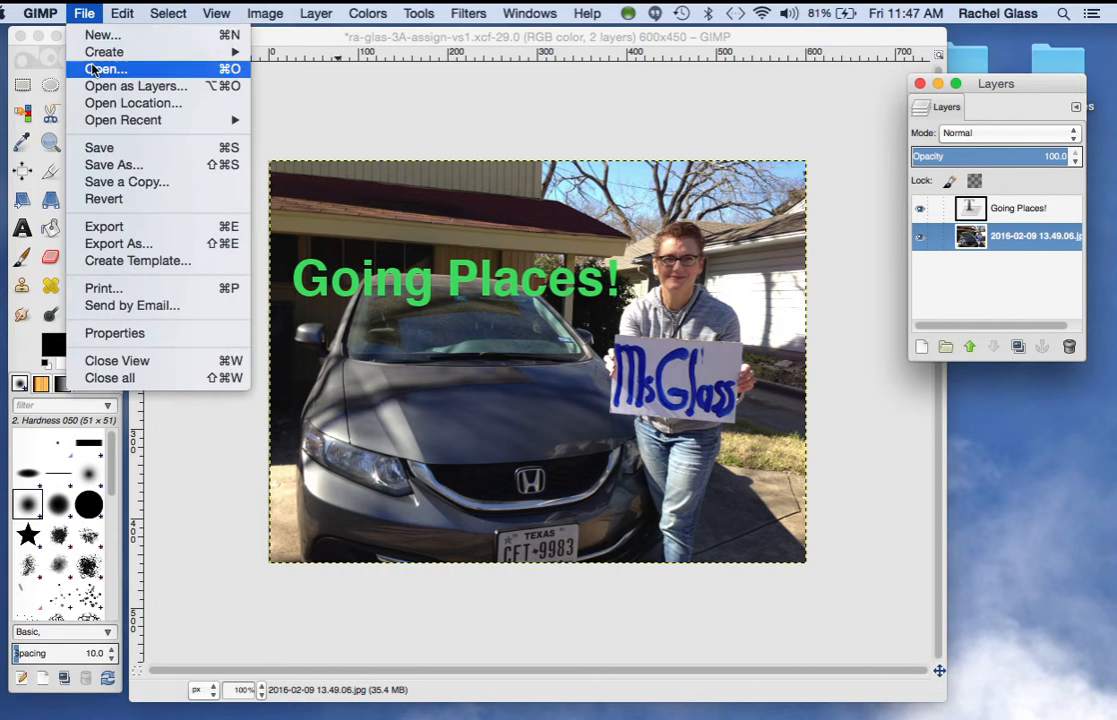
pyautogui.click(116, 167)
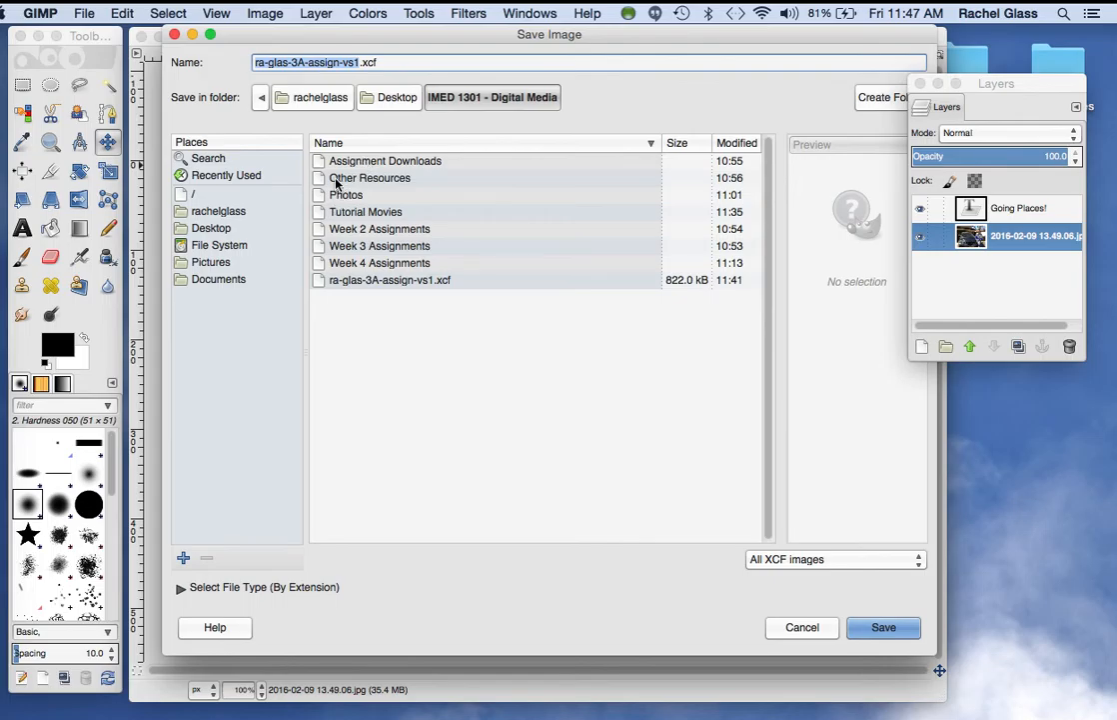
pyautogui.click(351, 264)
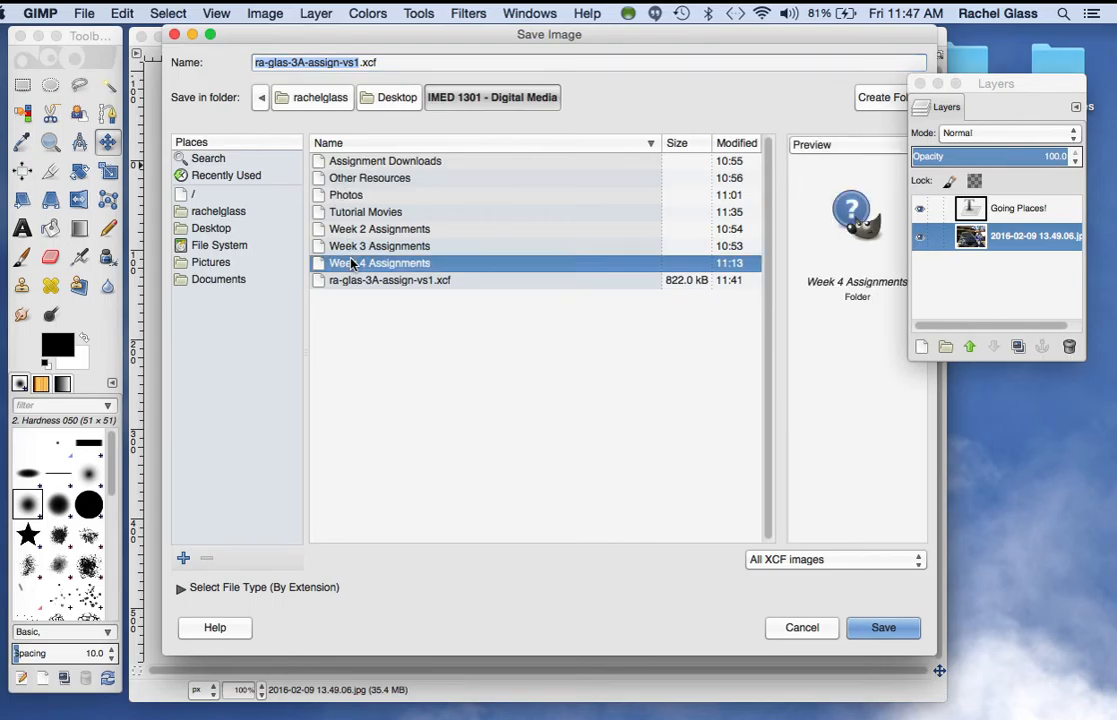
pyautogui.doubleClick(351, 264)
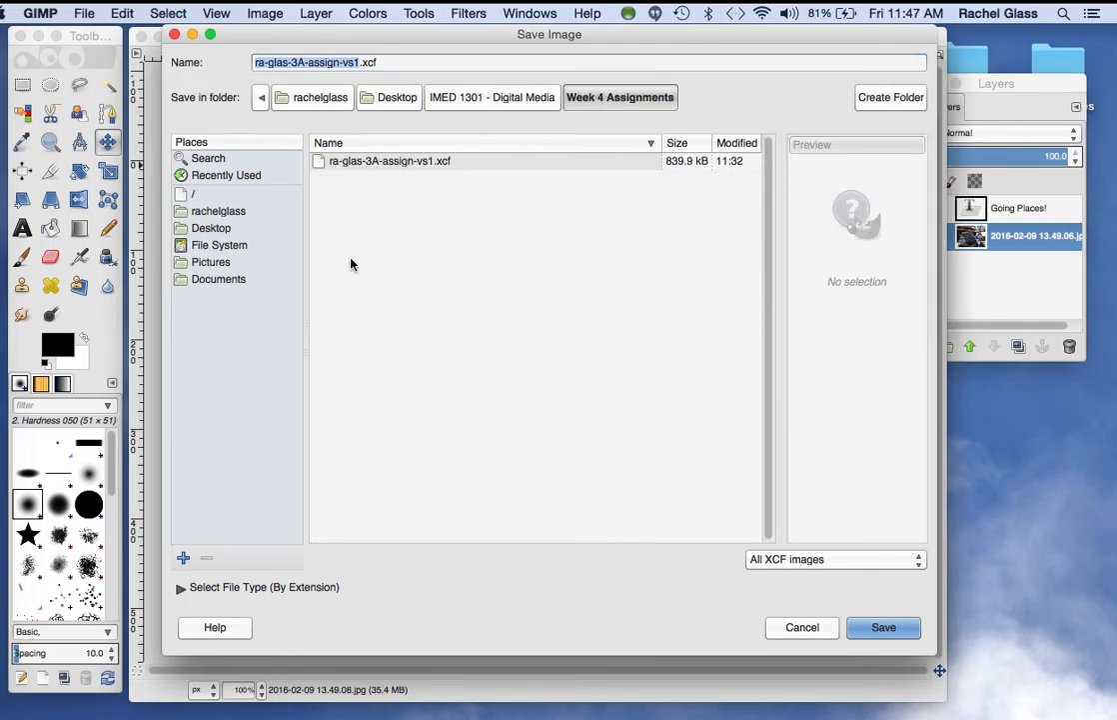
pyautogui.click(874, 630)
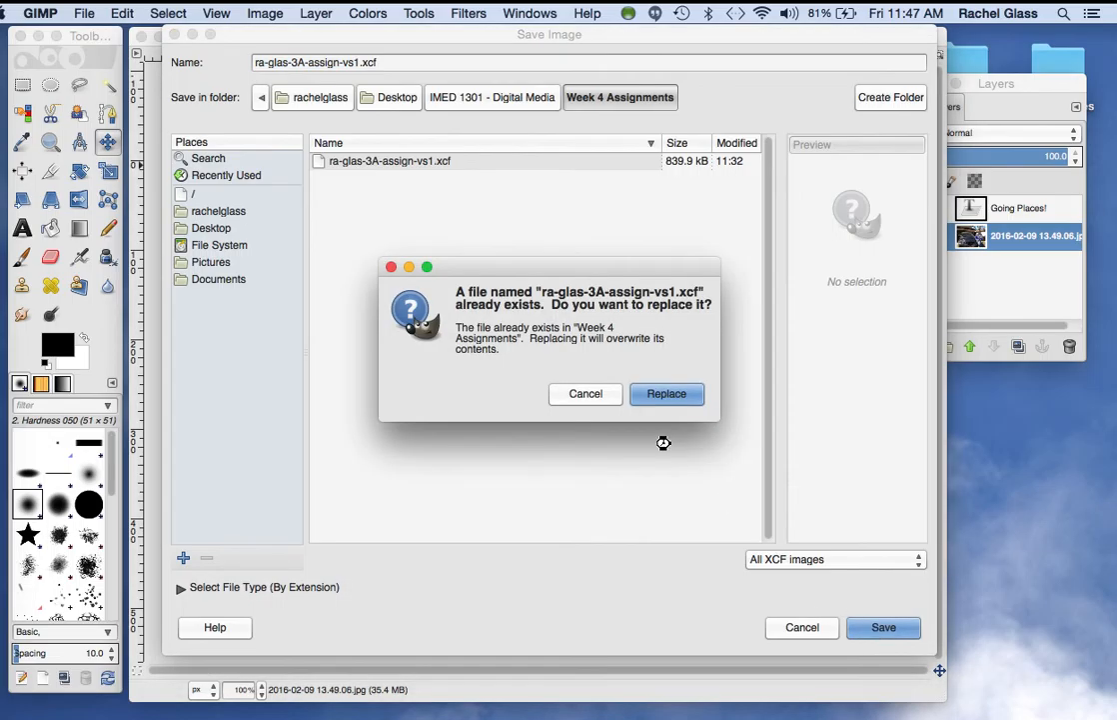
pyautogui.click(661, 395)
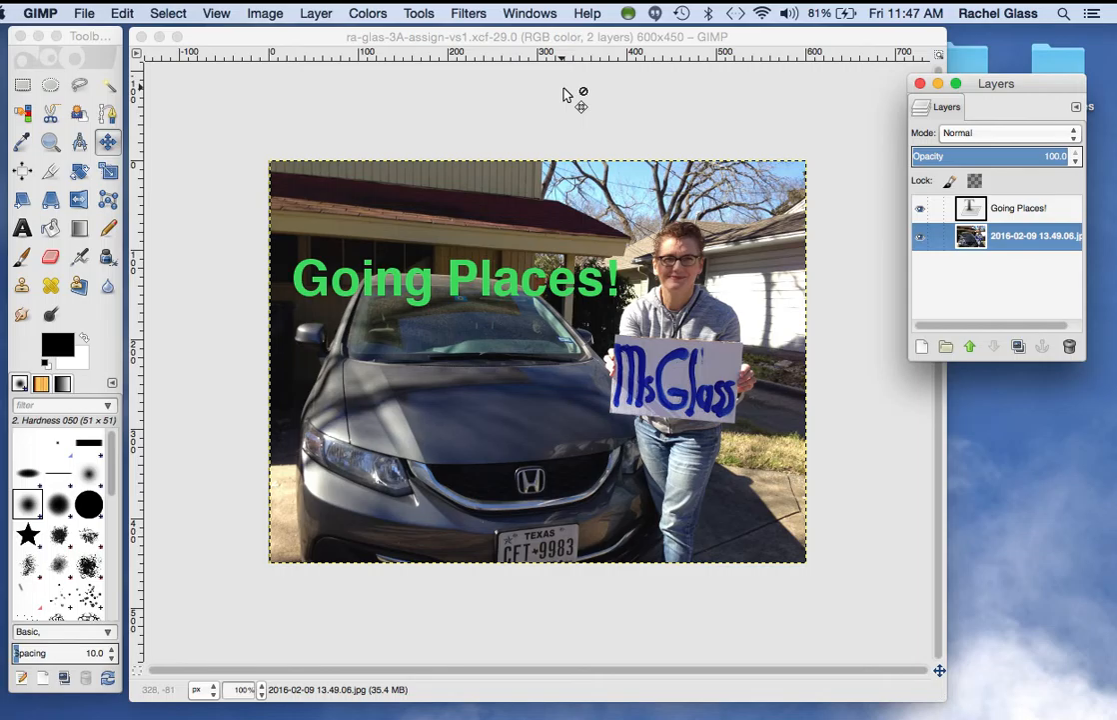
# Step: Start exporting the image to the Week 4 Assignments folder with JPEG image as the file type
pyautogui.click(212, 40)
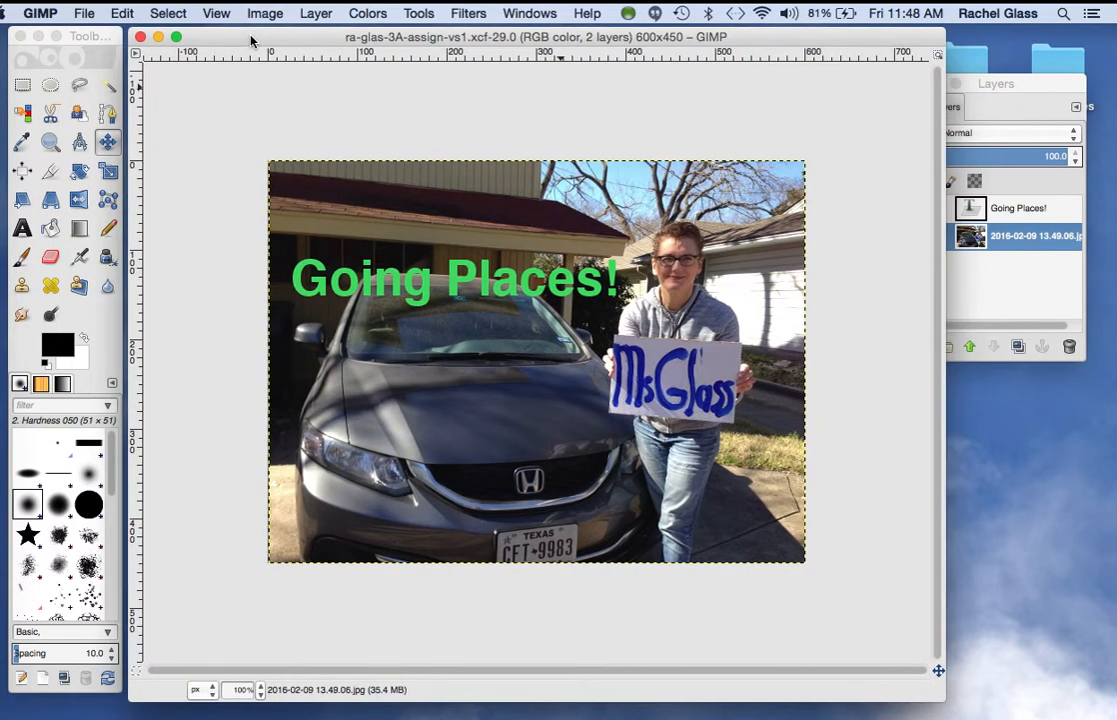
pyautogui.moveTo(250, 40); pyautogui.dragTo(251, 41)
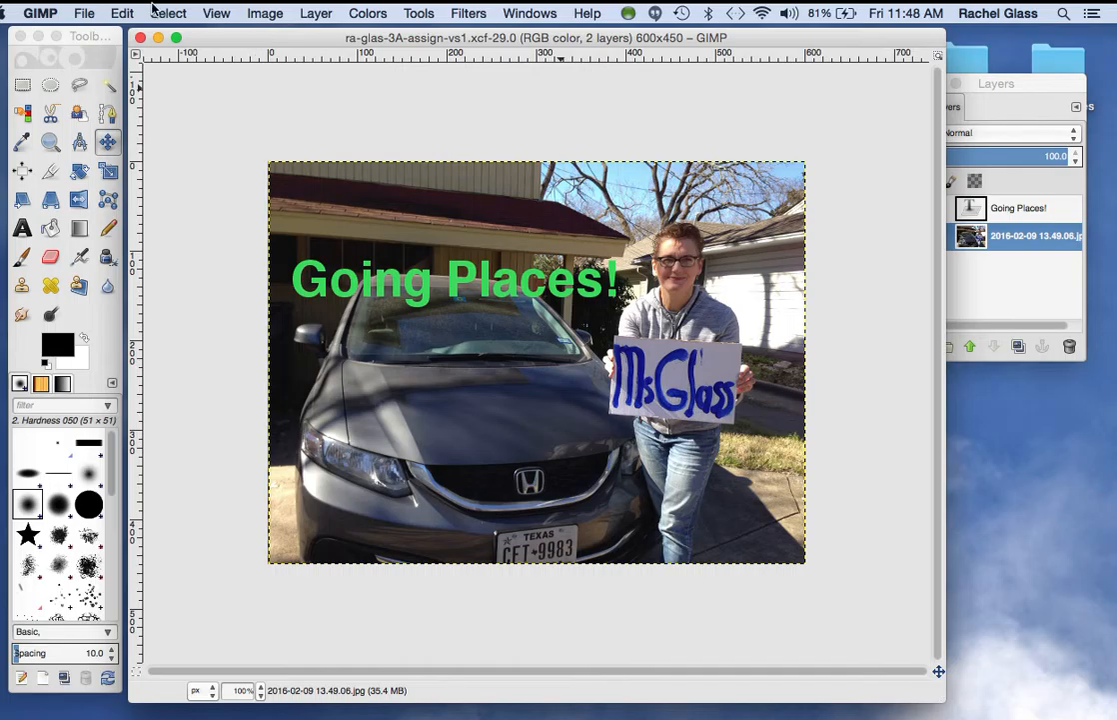
pyautogui.click(88, 15)
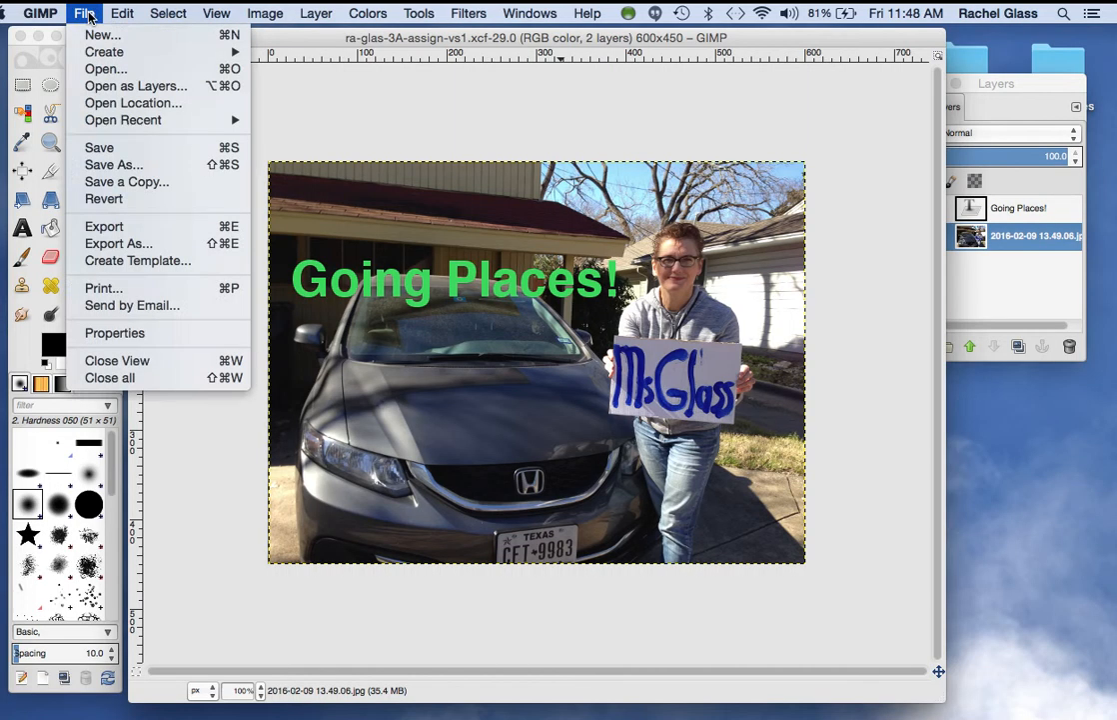
pyautogui.click(110, 228)
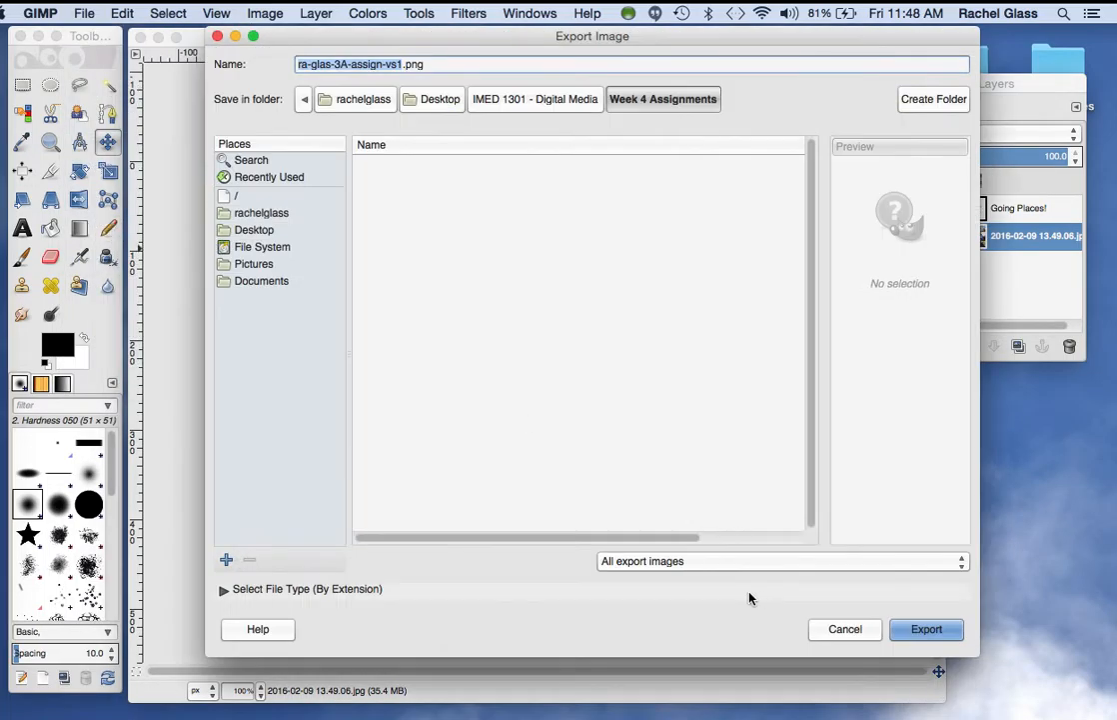
pyautogui.click(223, 592)
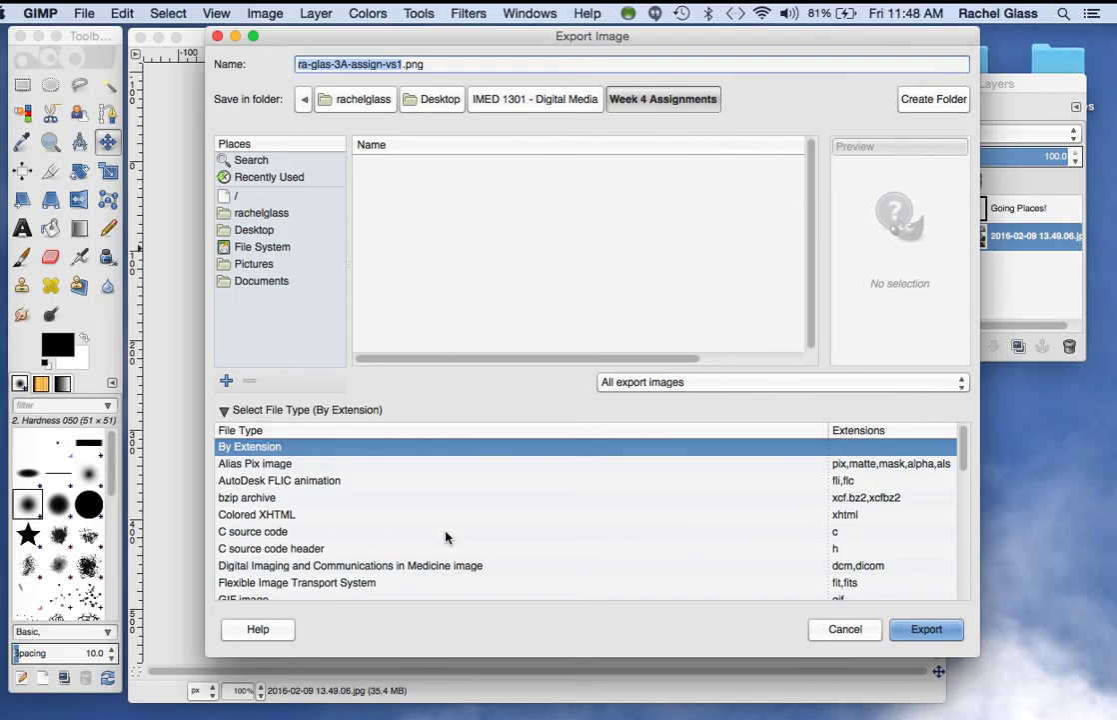
pyautogui.scroll(-4, 850, 548)
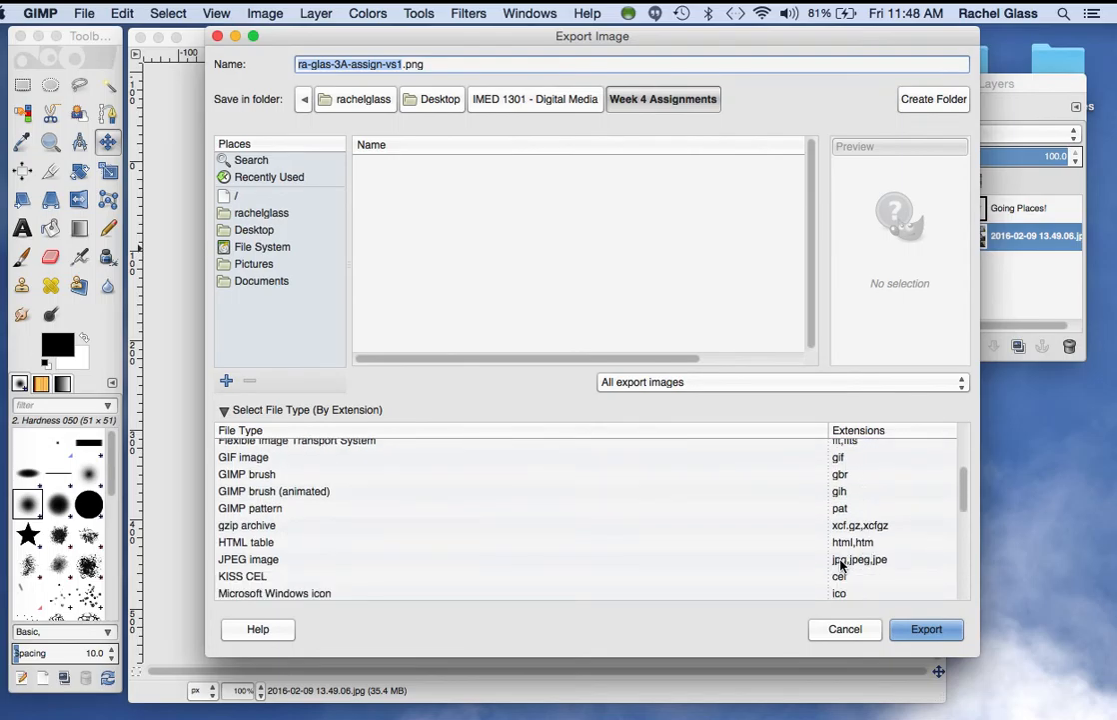
pyautogui.click(259, 561)
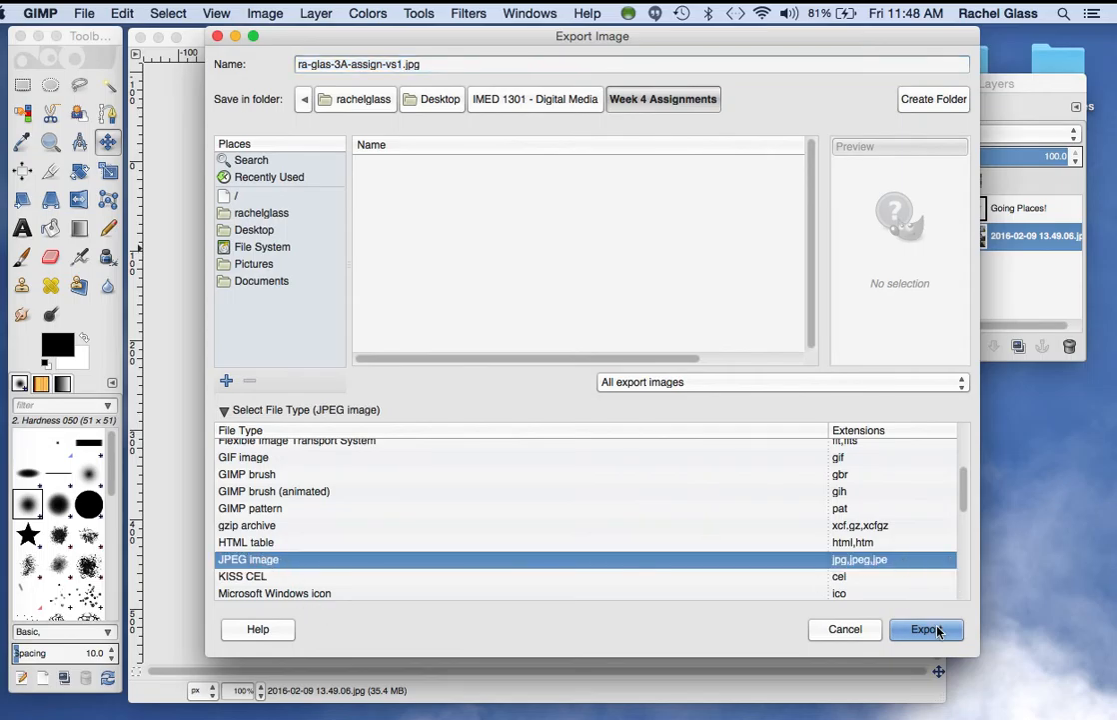
# Step: Name the export ra-glas-3A-assign-text-vs2.jpg and export it as a JPEG at quality 95
pyautogui.click(386, 64)
pyautogui.write('text-')
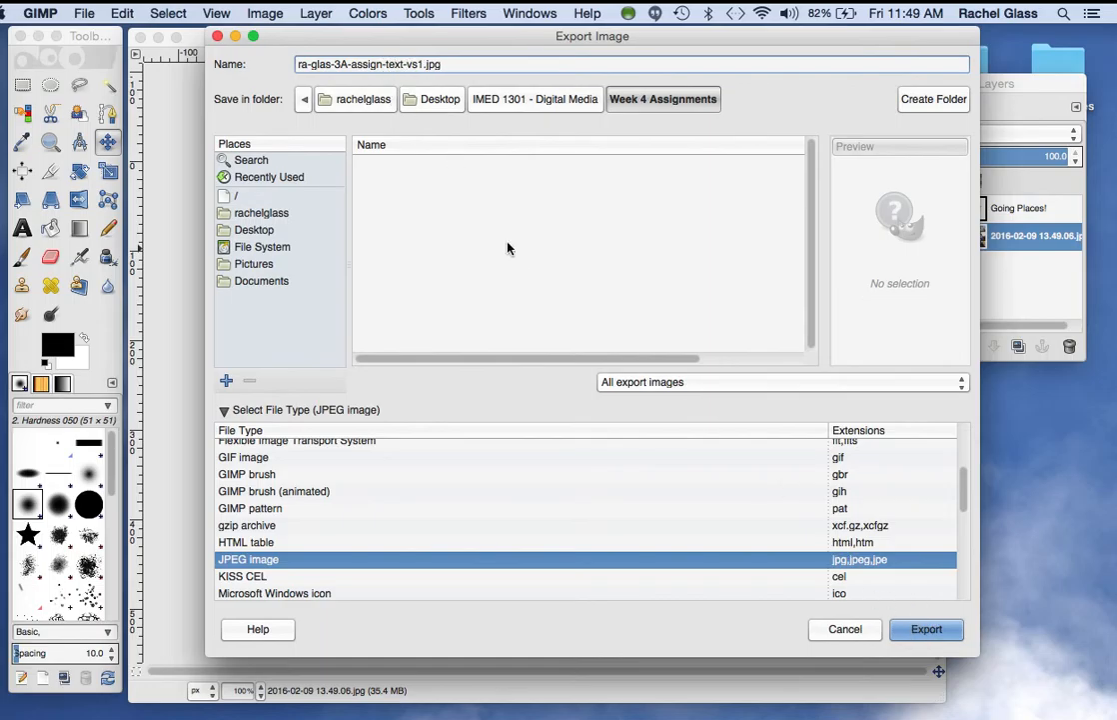
pyautogui.click(421, 64)
pyautogui.write('2')
pyautogui.click(473, 211)
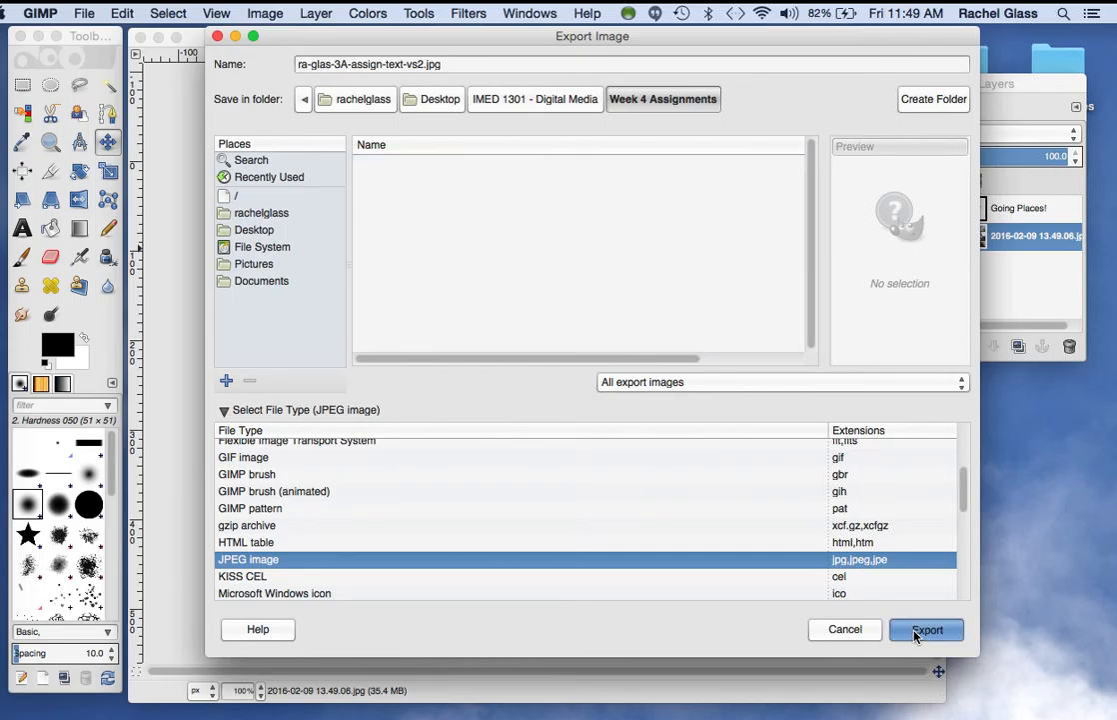
pyautogui.click(914, 636)
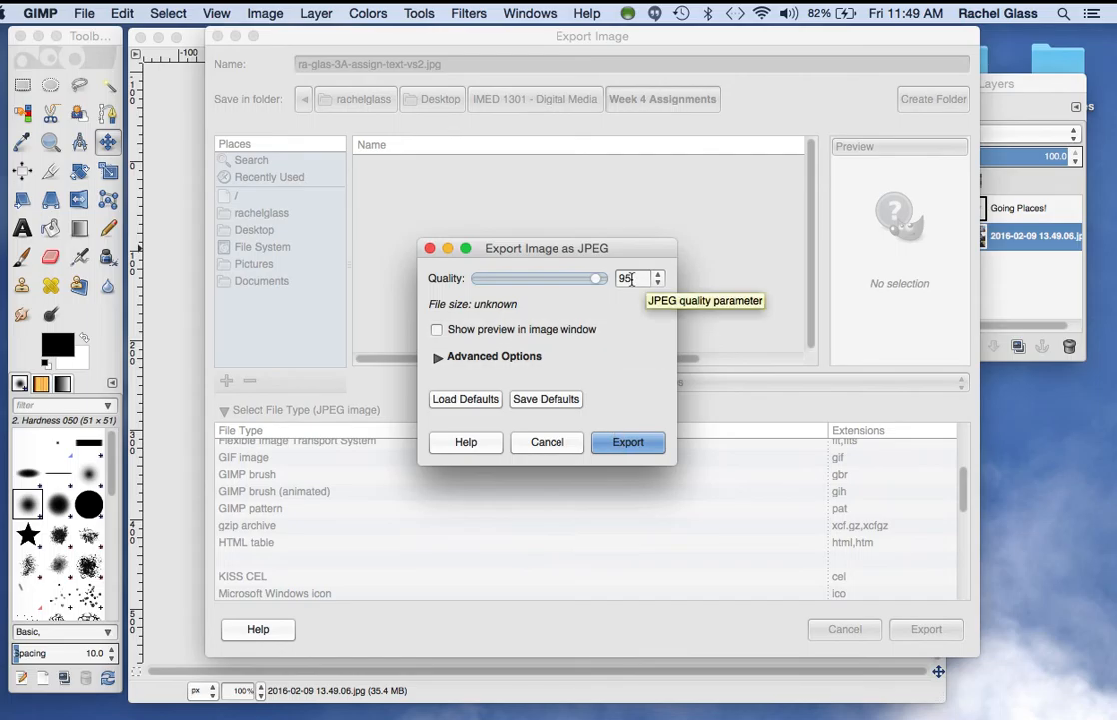
pyautogui.click(625, 447)
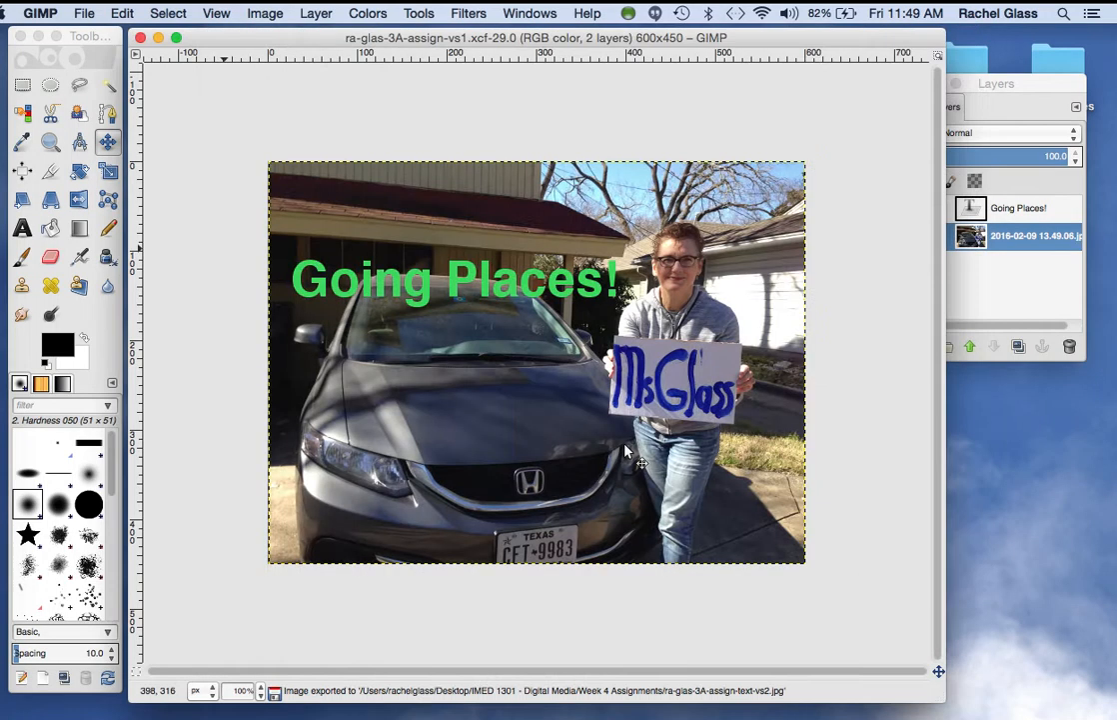